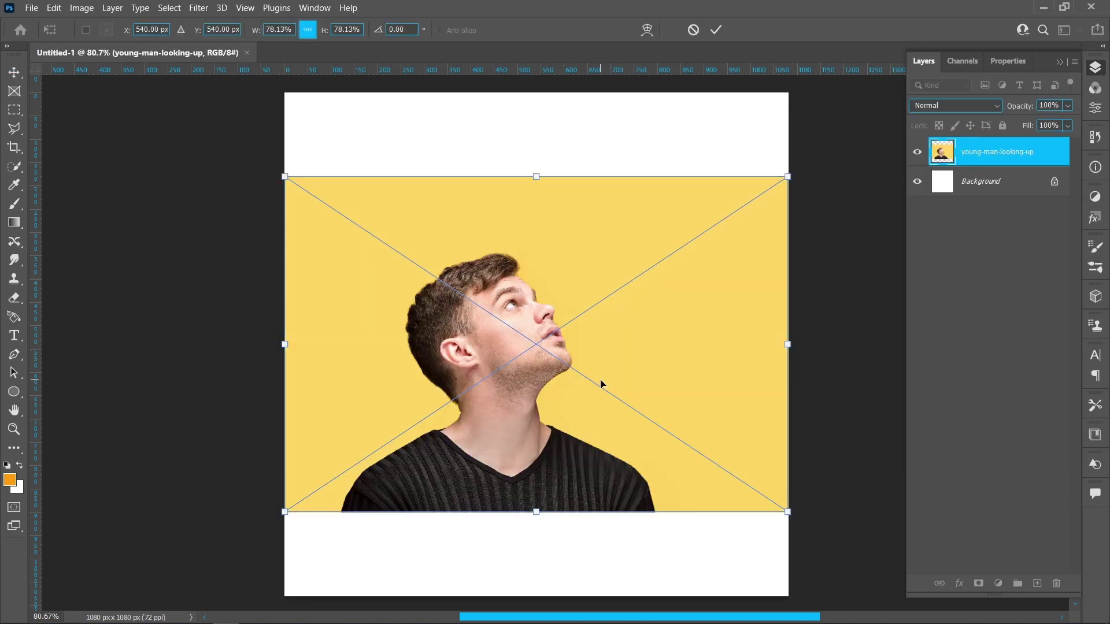
Step: Enlarge the placed photo of the young man beyond the canvas width, with its lower edge meeting the canvas bottom
left_click_drag(536, 176, 537, 126)
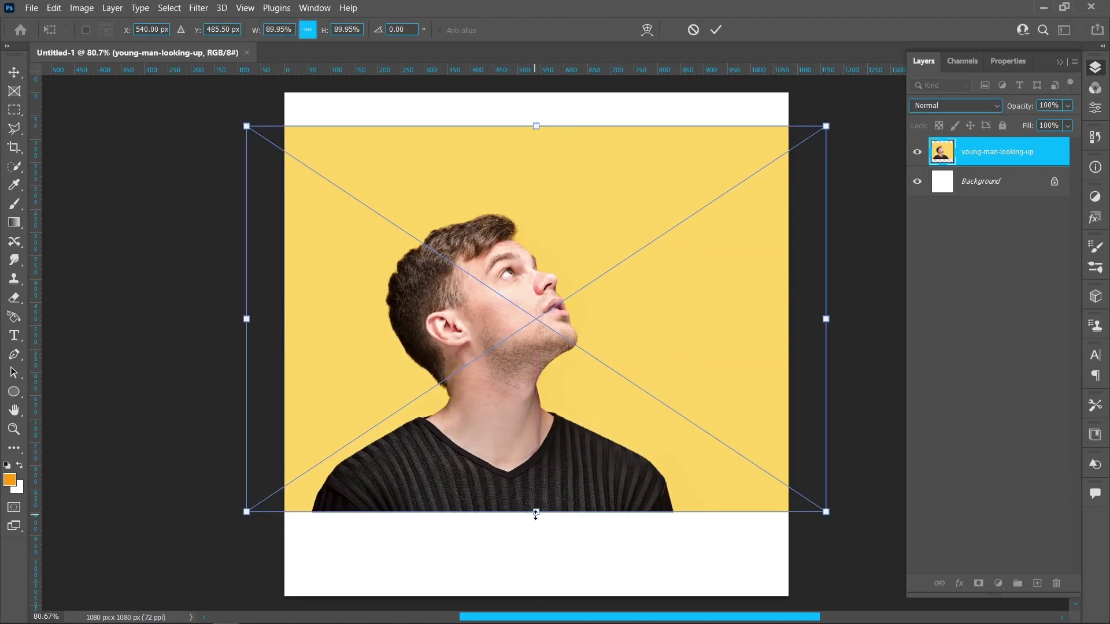
left_click_drag(536, 514, 599, 528)
left_click(715, 32)
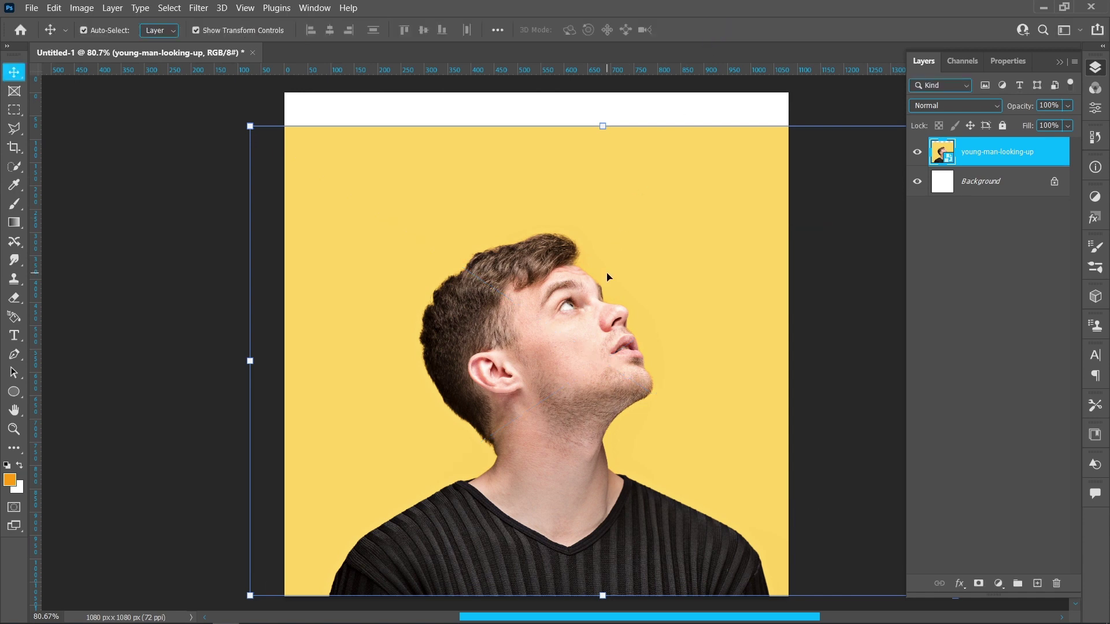
Step: Select the man as the subject and add a layer mask that hides the yellow background
left_click(9, 167)
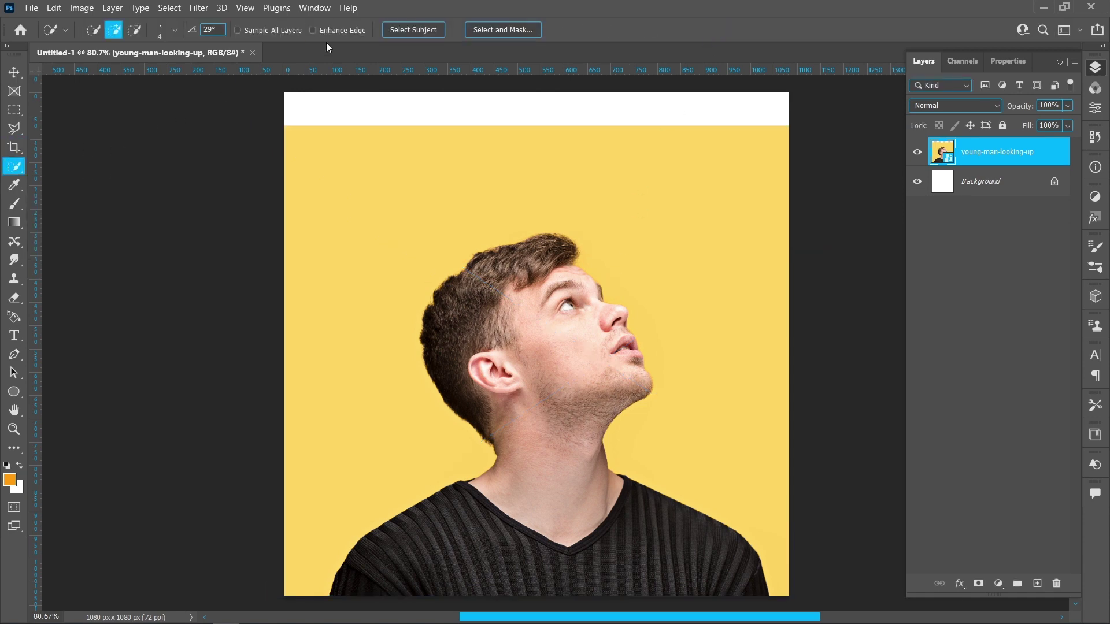
left_click(413, 26)
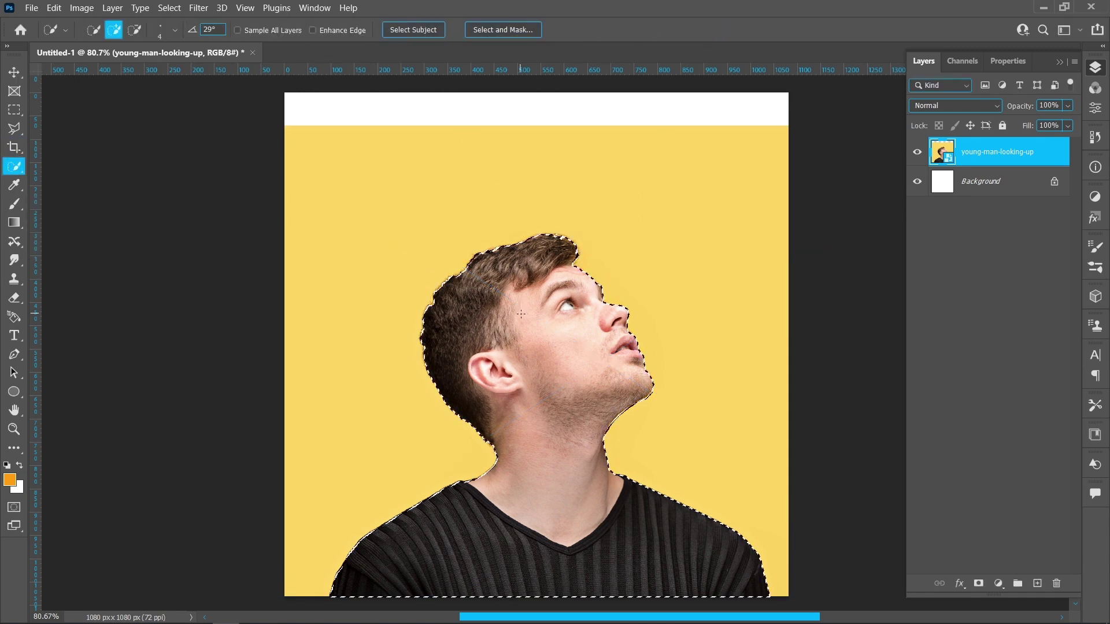
left_click(978, 584)
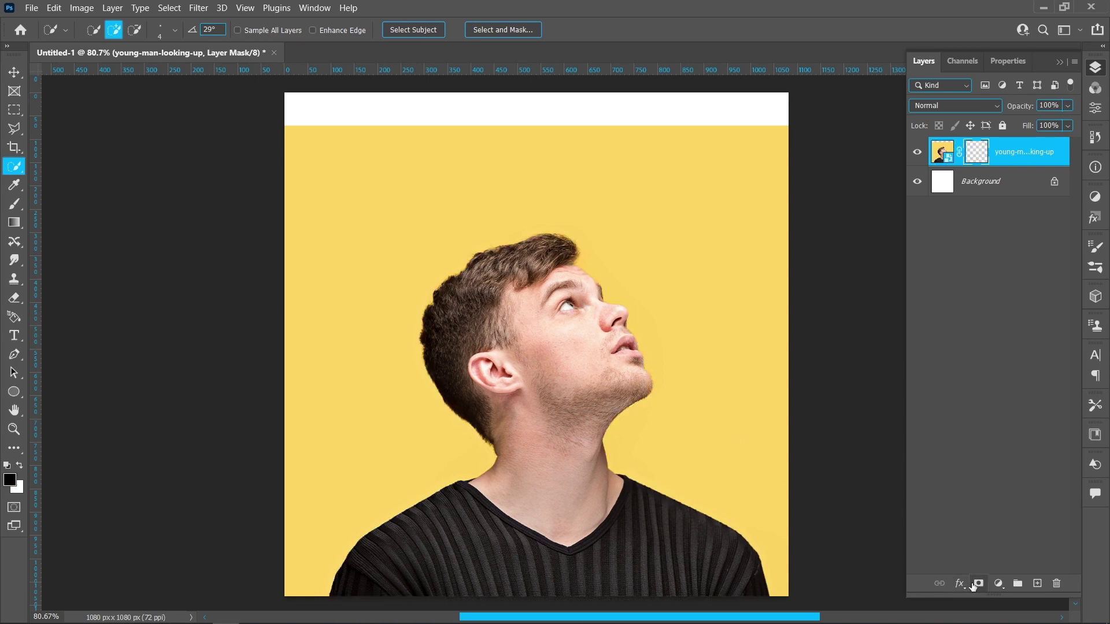
Step: Scale the masked man to about 134% and reposition him so his shoulders fill the canvas width
left_click(15, 71)
left_click_drag(605, 133, 604, 99)
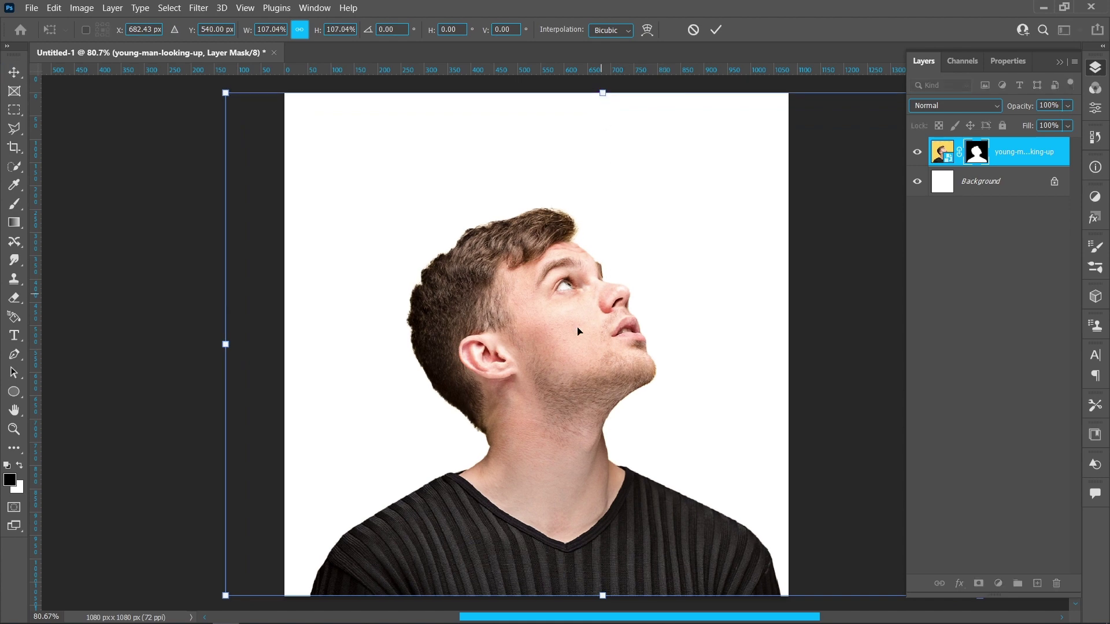
left_click_drag(575, 324, 574, 548)
left_click_drag(602, 250, 602, 122)
left_click_drag(593, 436, 607, 334)
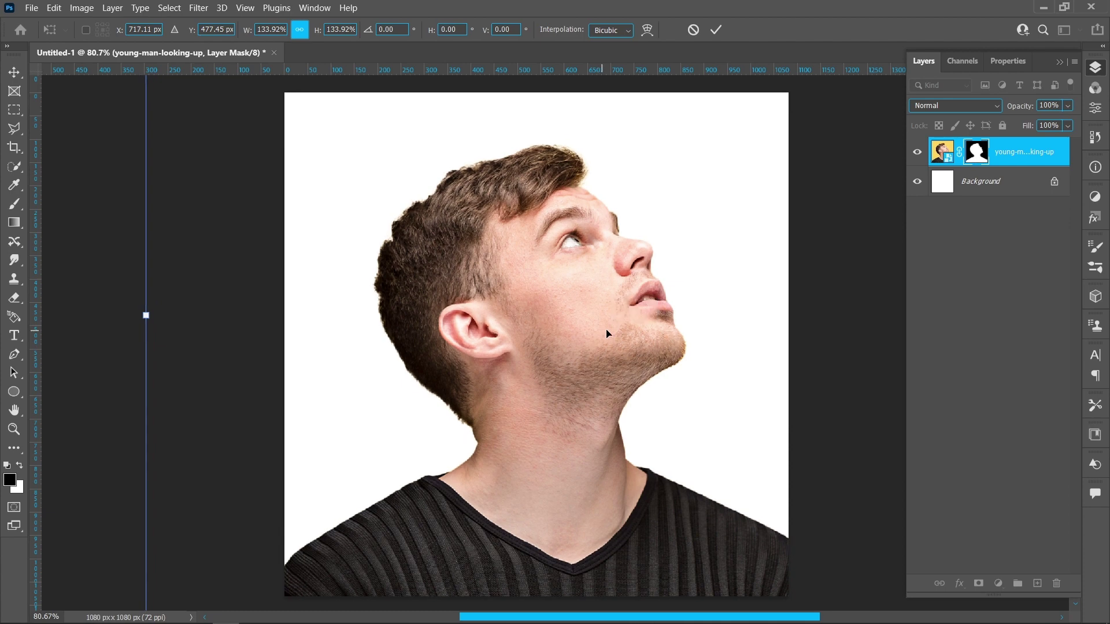
left_click(722, 31)
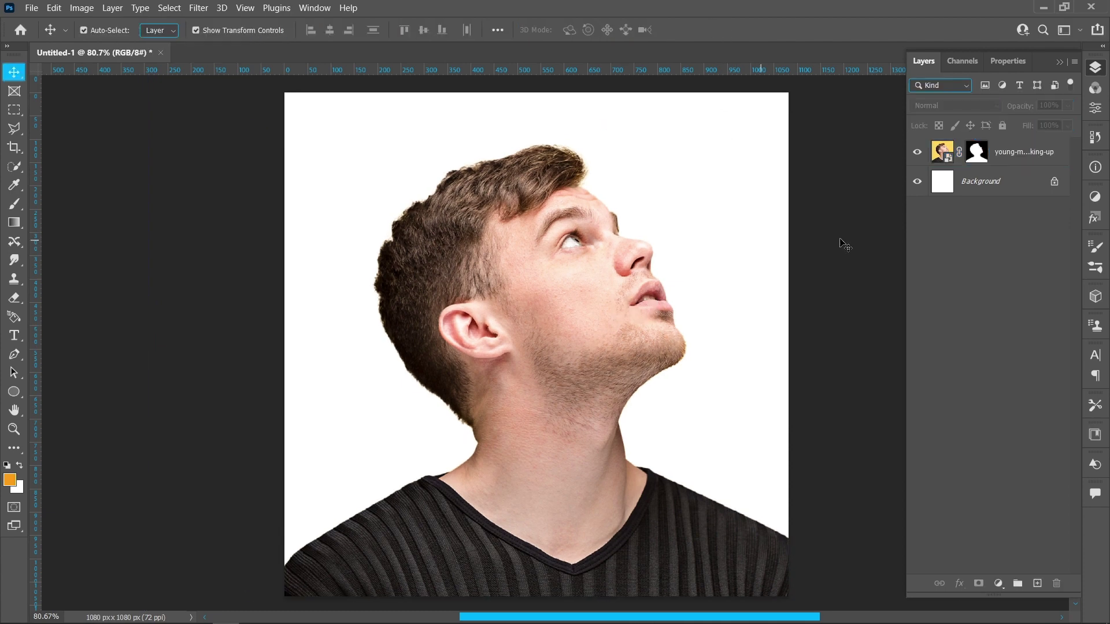
Step: Add a solid color fill layer in black (000000) directly above the Background layer
left_click(1009, 185)
left_click(1003, 583)
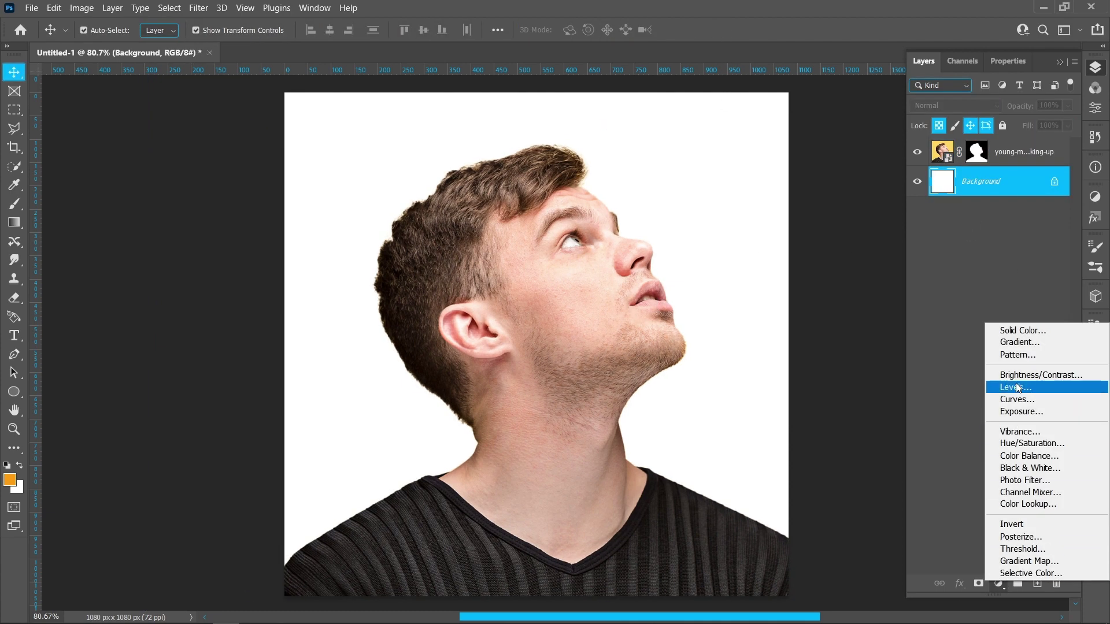
left_click(1017, 330)
left_click_drag(908, 313, 724, 449)
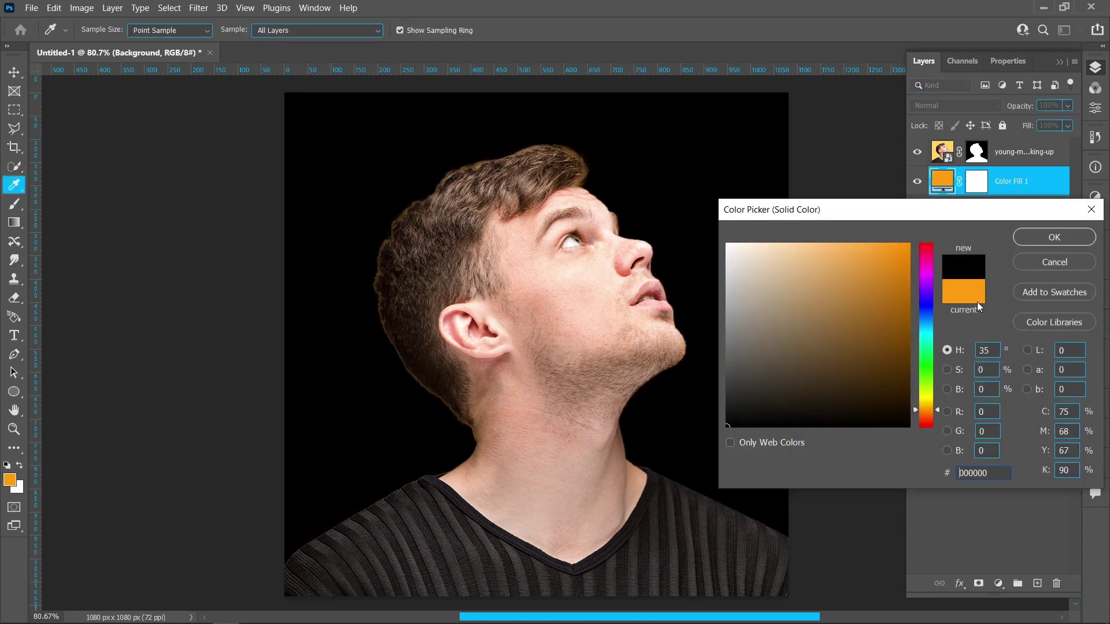
left_click(1048, 239)
Step: Cut the man's silhouette out of the black fill layer by inverting its mask within his mask's selection, then deselect and hide his layer
left_click(984, 154)
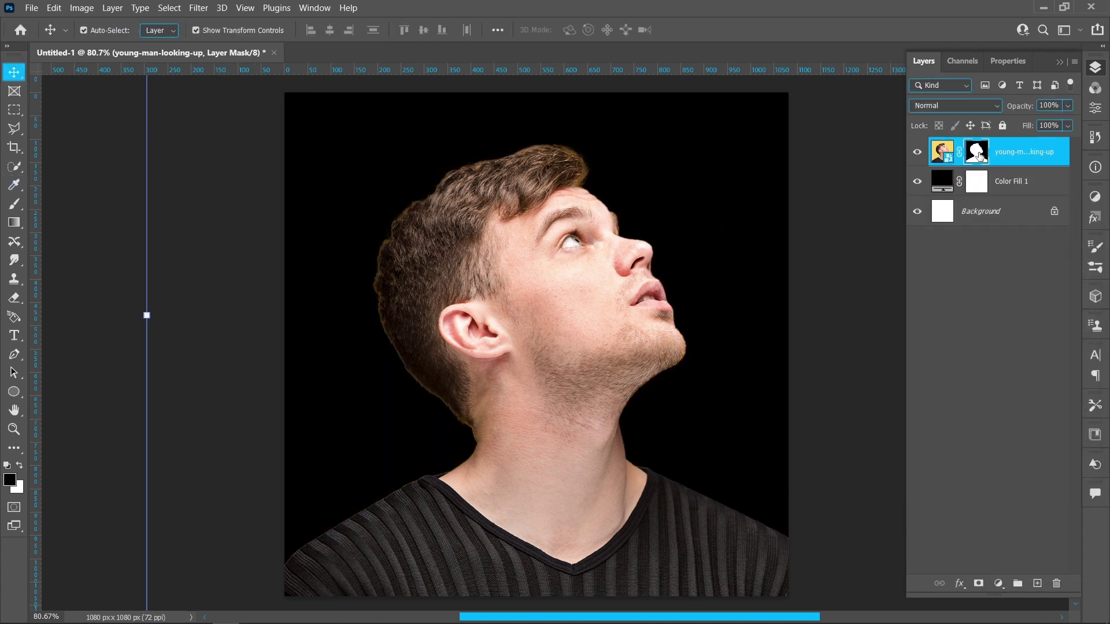
left_click(977, 154, "ctrl")
left_click(977, 182)
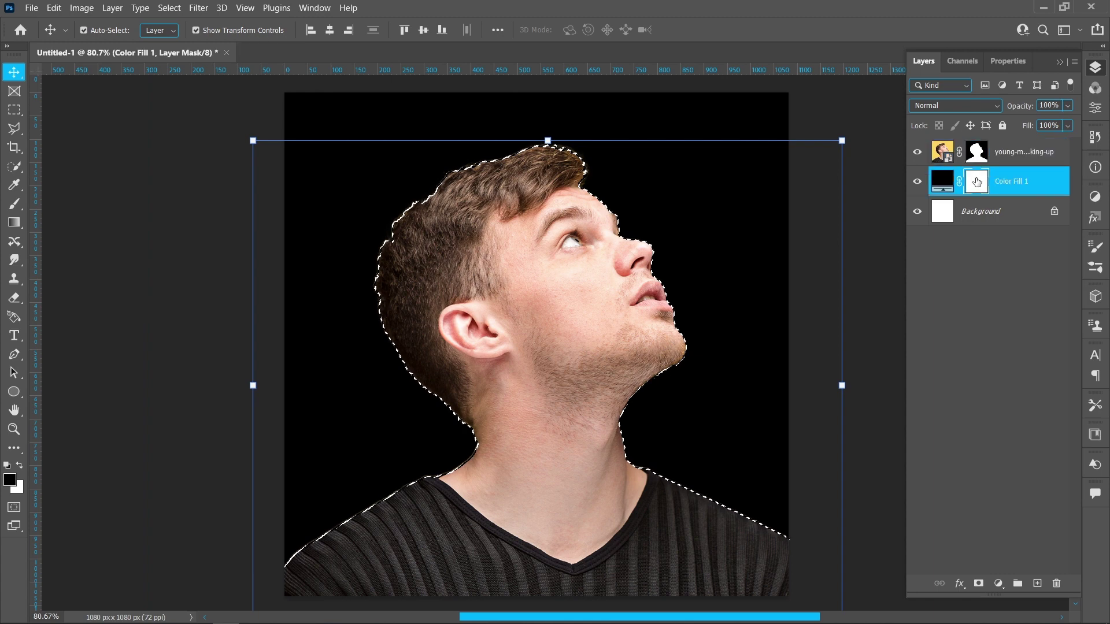
key("ctrl+i")
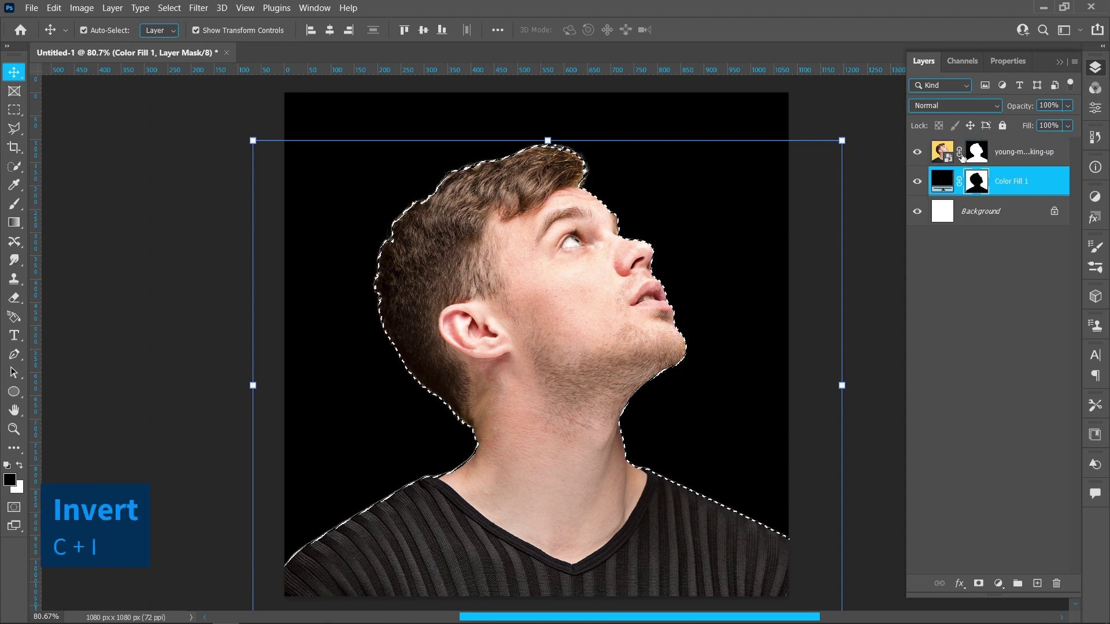
left_click(169, 8)
left_click(185, 36)
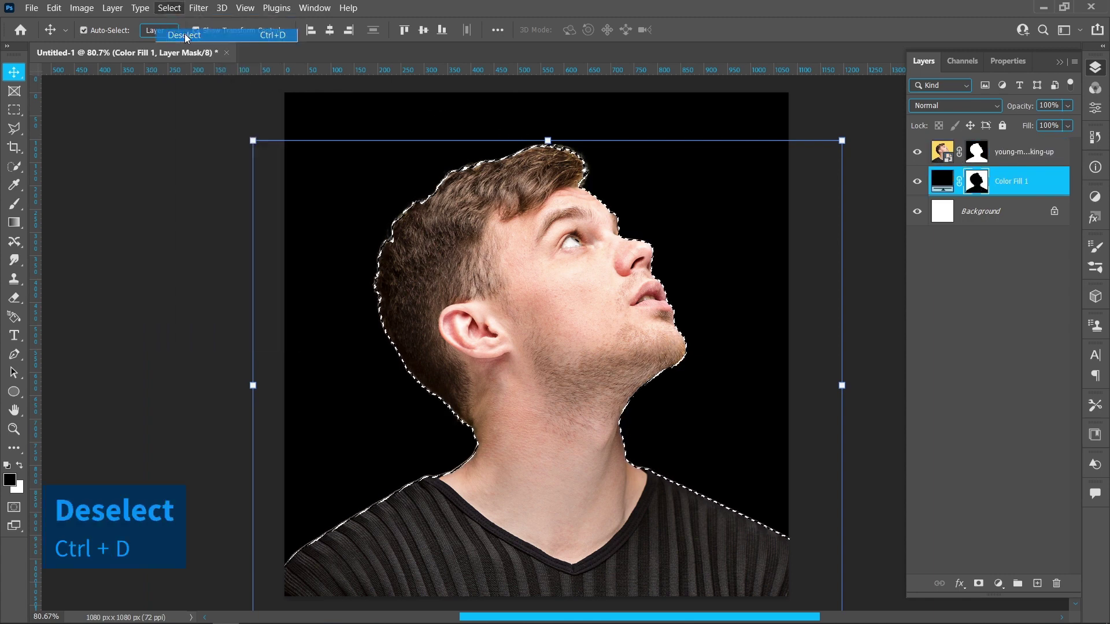
left_click(917, 152)
left_click(821, 245)
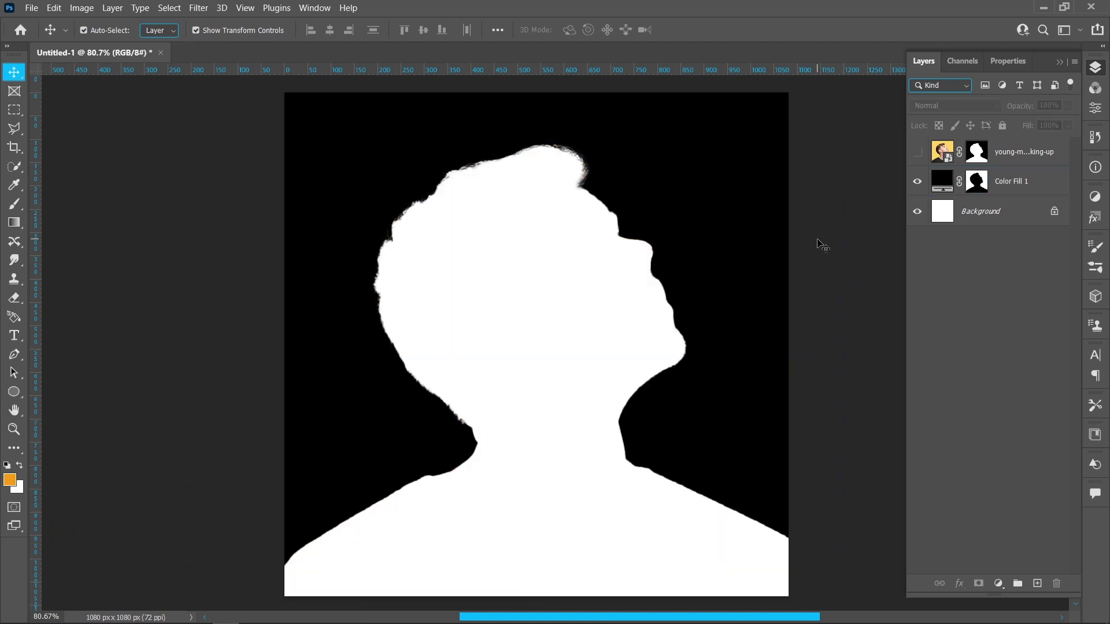
Step: Place the vecteezy red horizontal fog-forest landscape image into the document as an embedded object
left_click(28, 9)
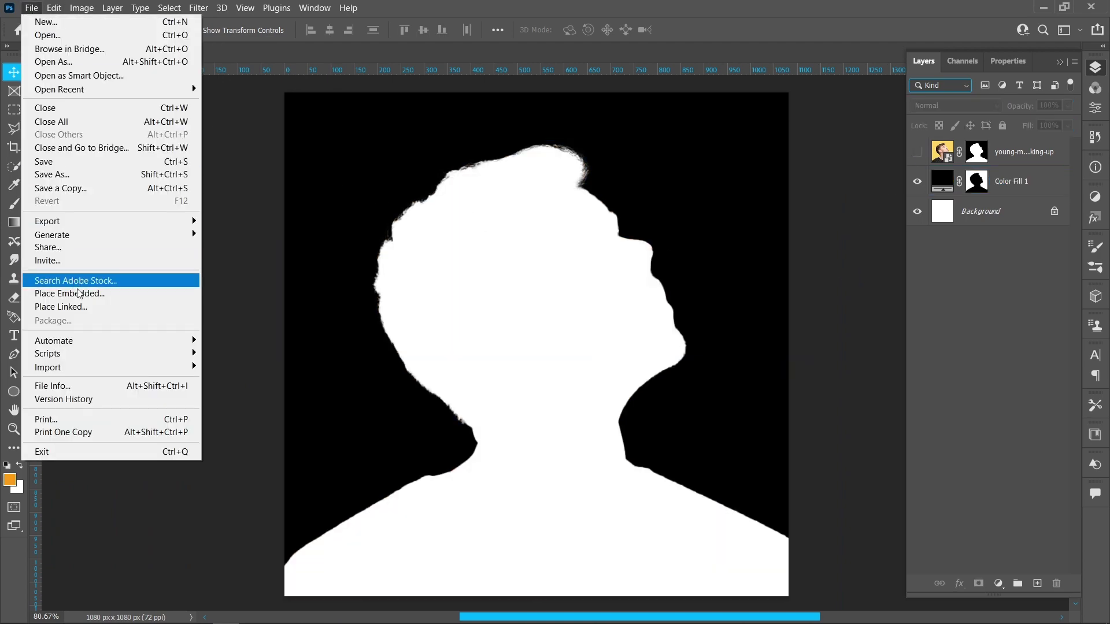
left_click(58, 278)
left_click(388, 254)
left_click(988, 503)
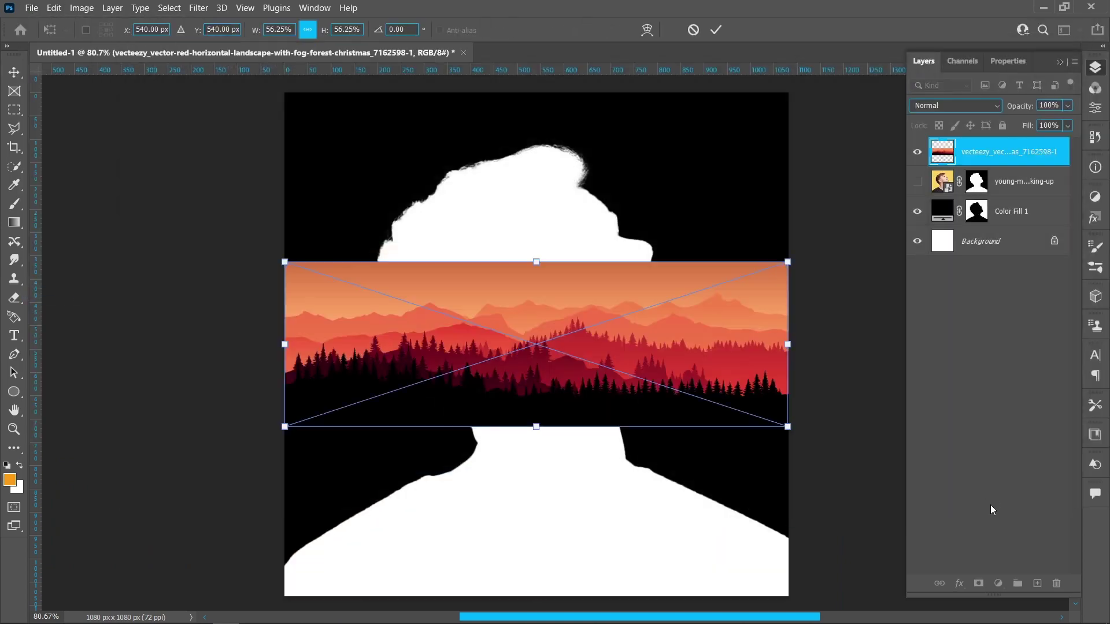
Step: Enlarge the red forest landscape to about 187% so it covers the silhouette area of the canvas
left_click_drag(537, 426, 536, 595)
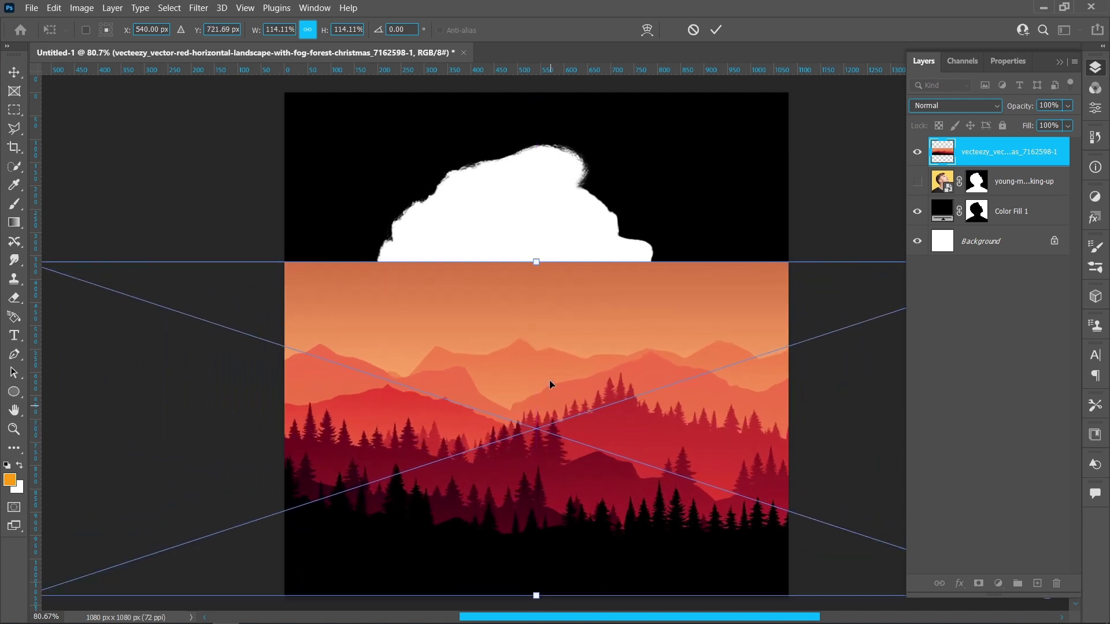
left_click_drag(536, 262, 536, 133)
left_click_drag(542, 492, 543, 358)
key("ctrl+z")
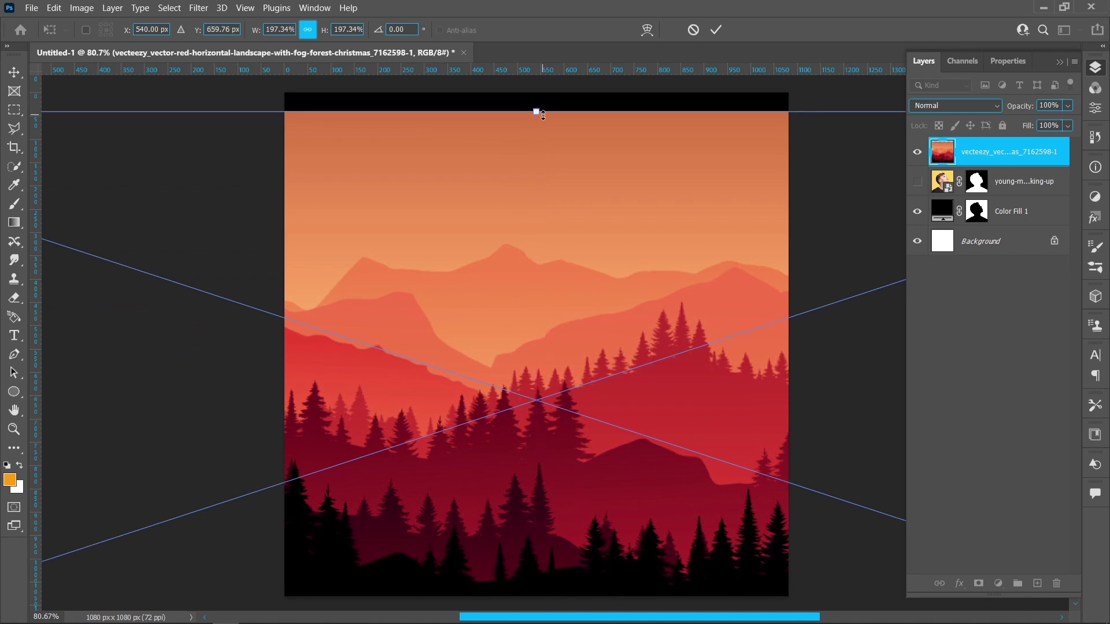
left_click_drag(541, 289, 540, 308)
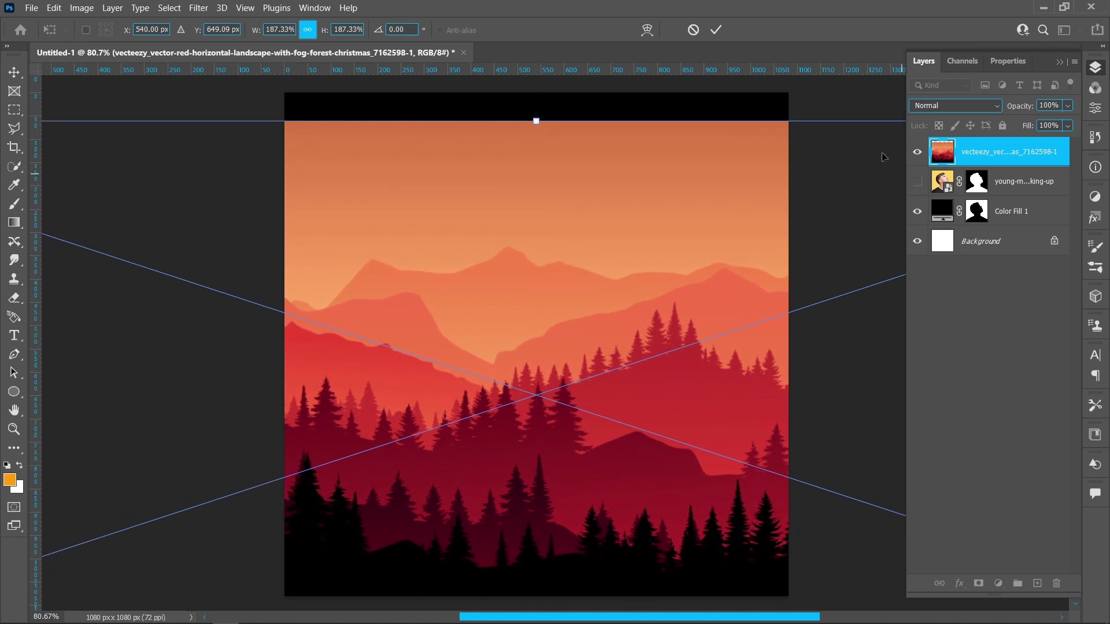
left_click(716, 30)
Step: Move the landscape layer beneath the black fill layer, shrink it slightly and shift it a little to the right within the silhouette
left_click_drag(1018, 156, 1009, 229)
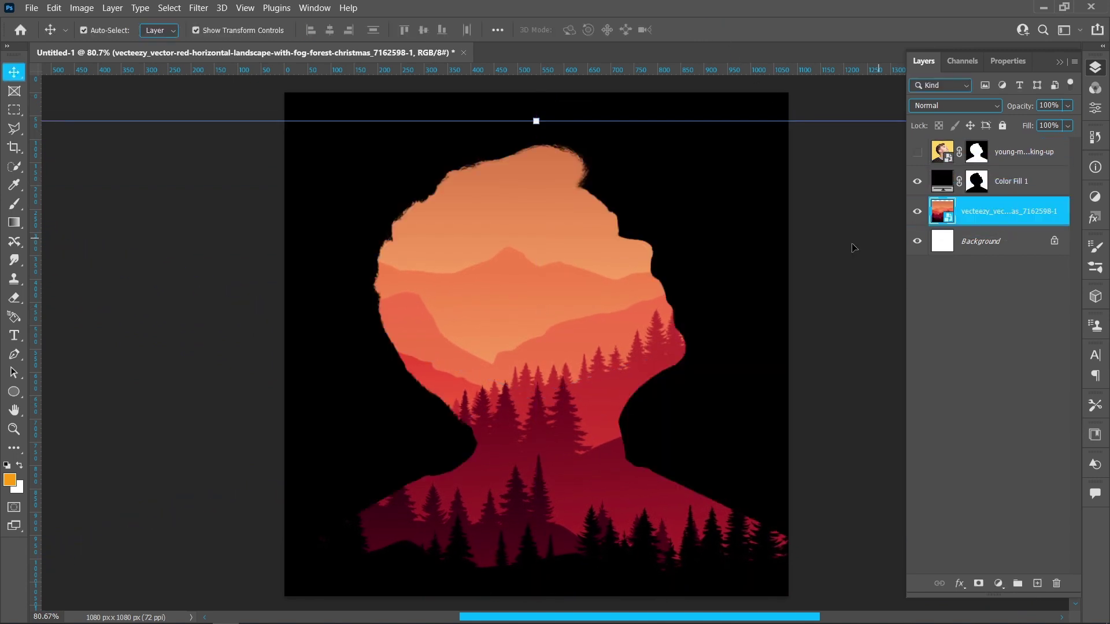
left_click_drag(540, 147, 545, 203)
left_click_drag(543, 283, 569, 282)
left_click(709, 35)
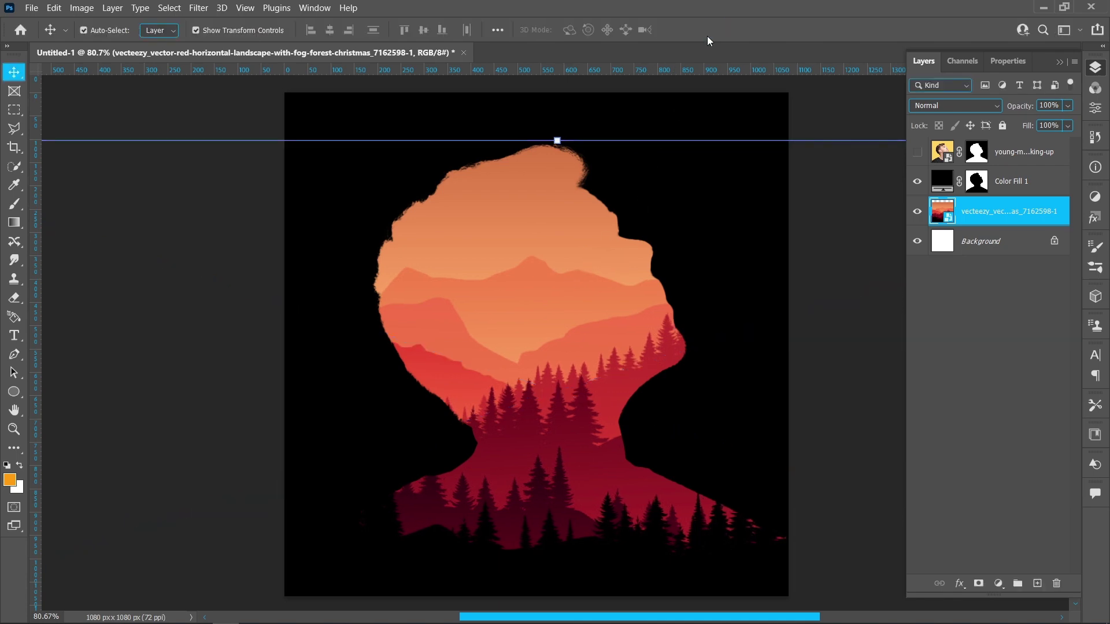
left_click(819, 256)
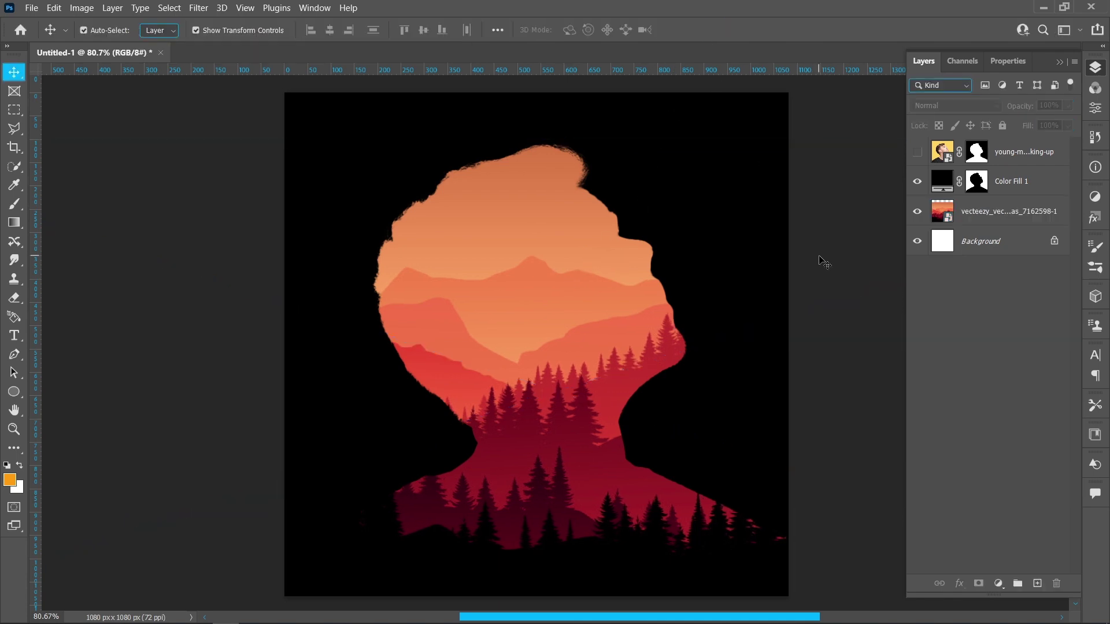
Step: Place the cliff-3690842_1280 hiker image as embedded and shrink it to stand among the trees near the base of the silhouette
left_click(29, 8)
left_click(118, 289)
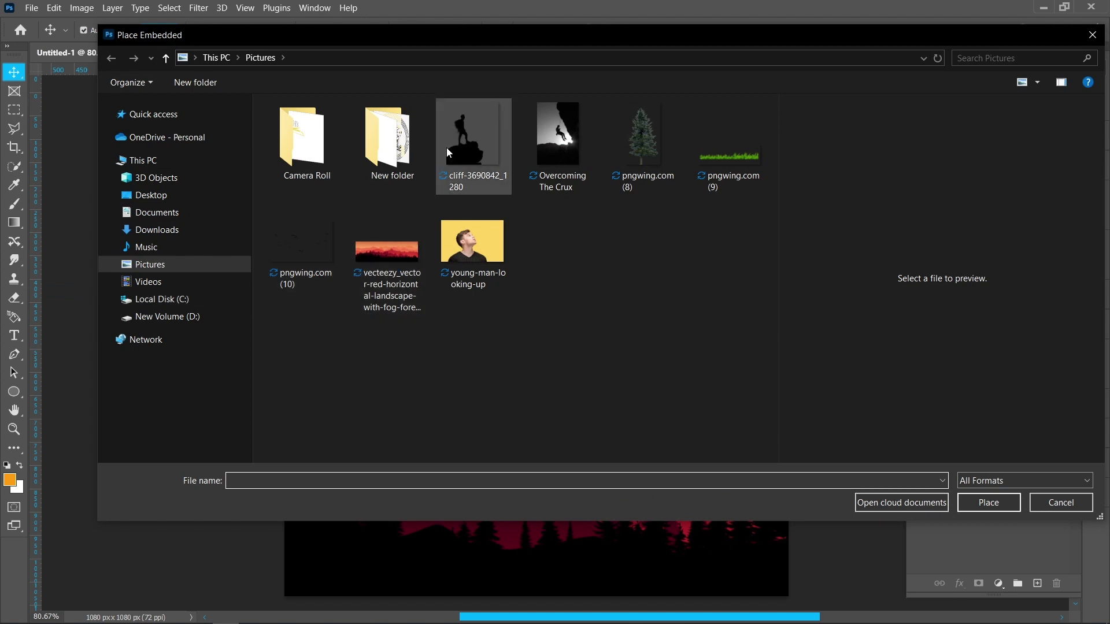
left_click(446, 147)
left_click(988, 503)
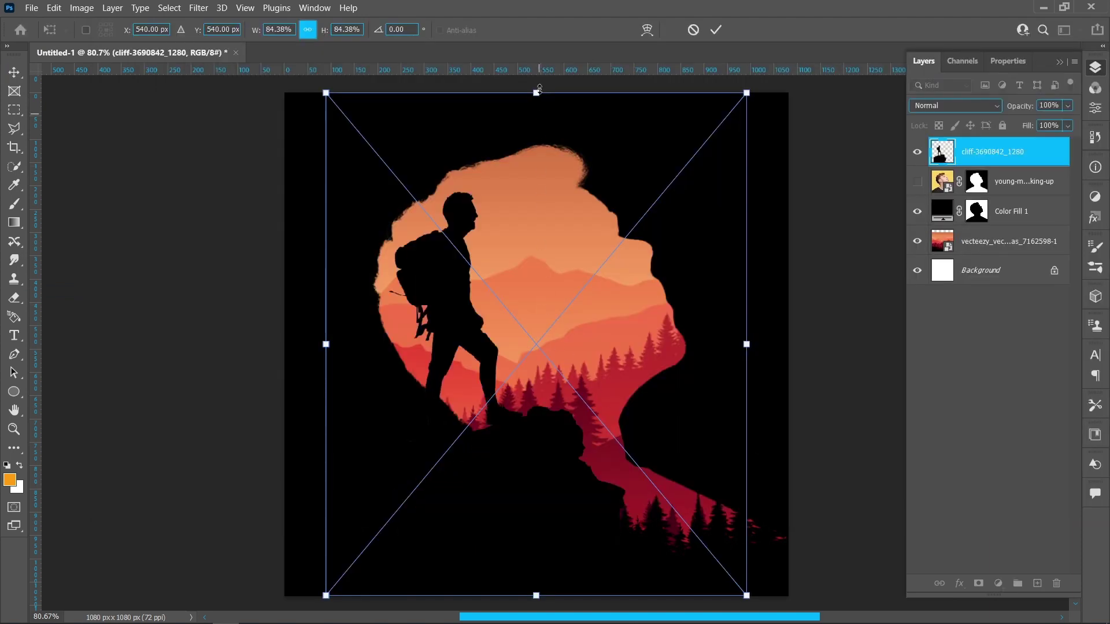
left_click_drag(539, 90, 534, 481)
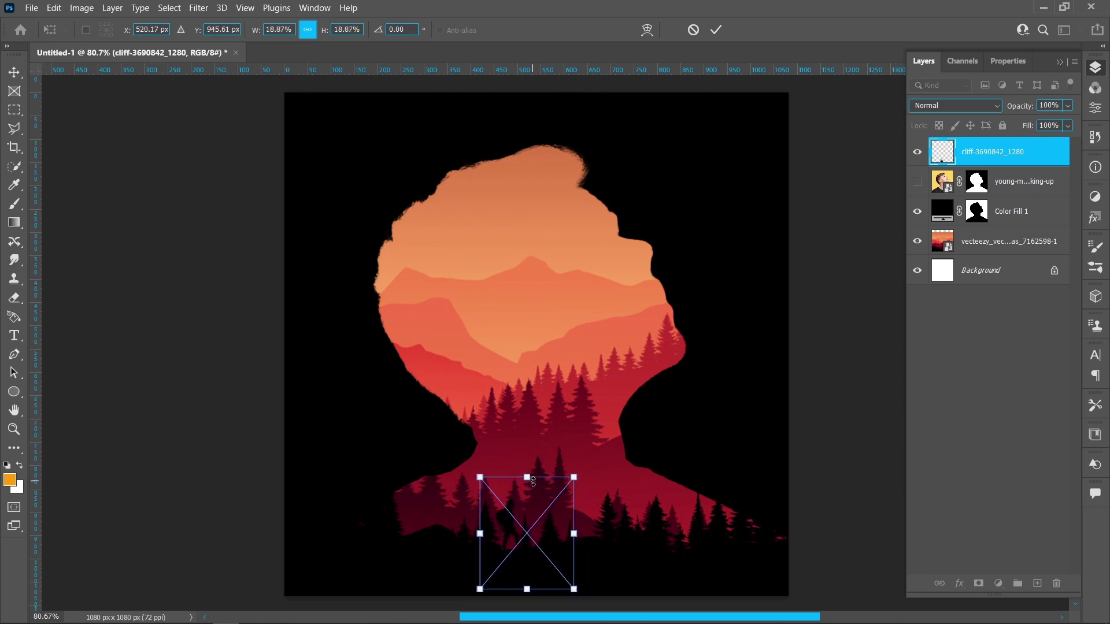
key("Return")
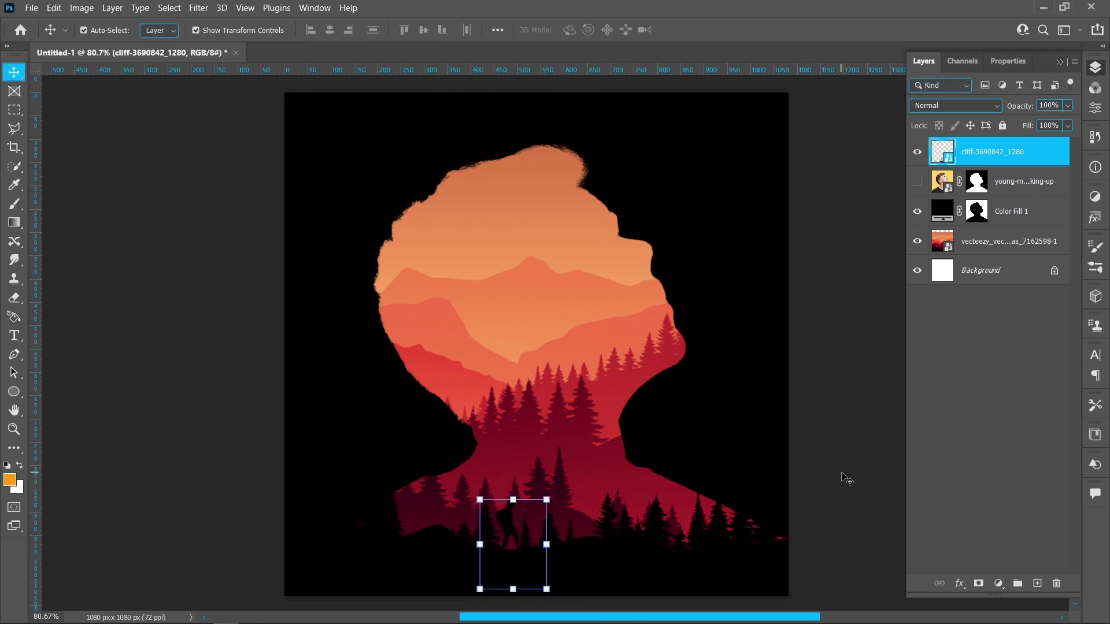
left_click(839, 432)
Step: Place the Overcoming The Crux image as embedded and scale it to about 405% so it spans the full canvas height
left_click(37, 6)
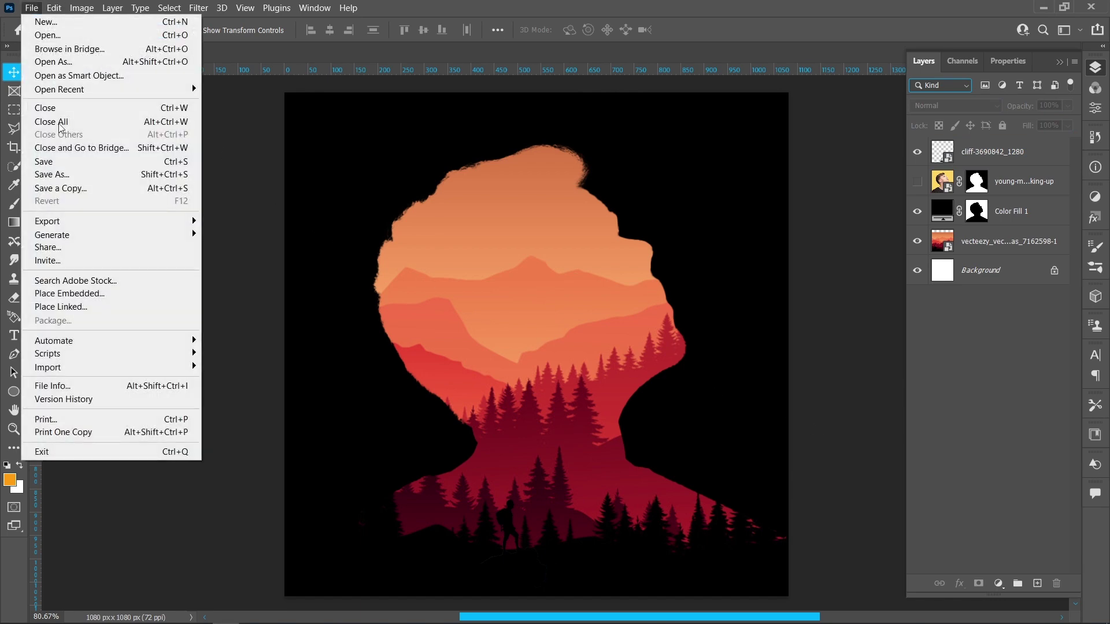
left_click(108, 289)
left_click(557, 141)
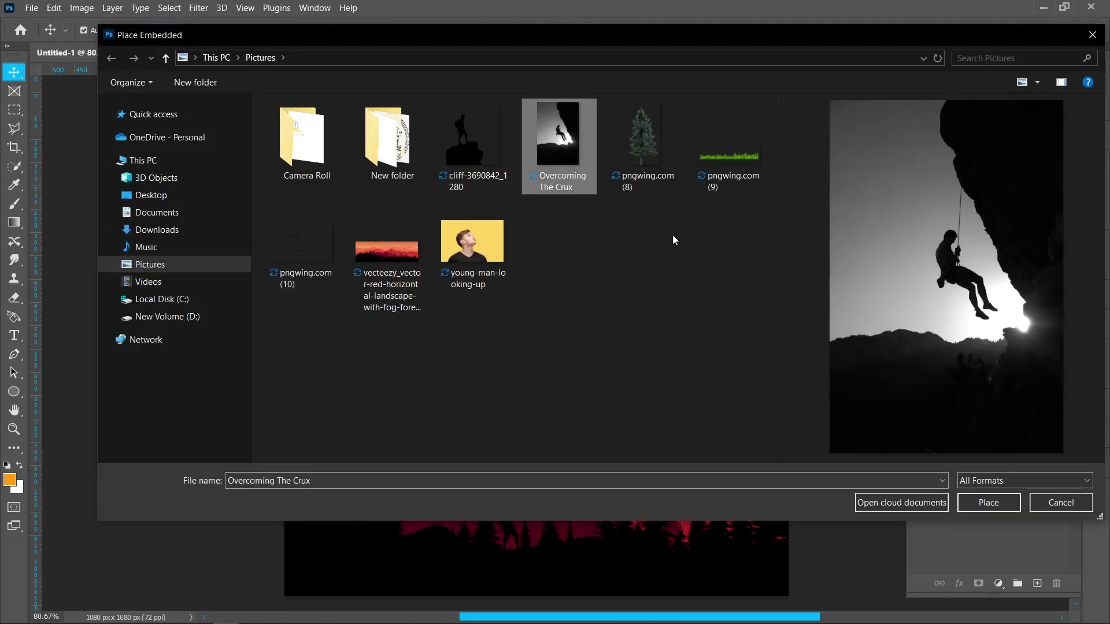
left_click(965, 503)
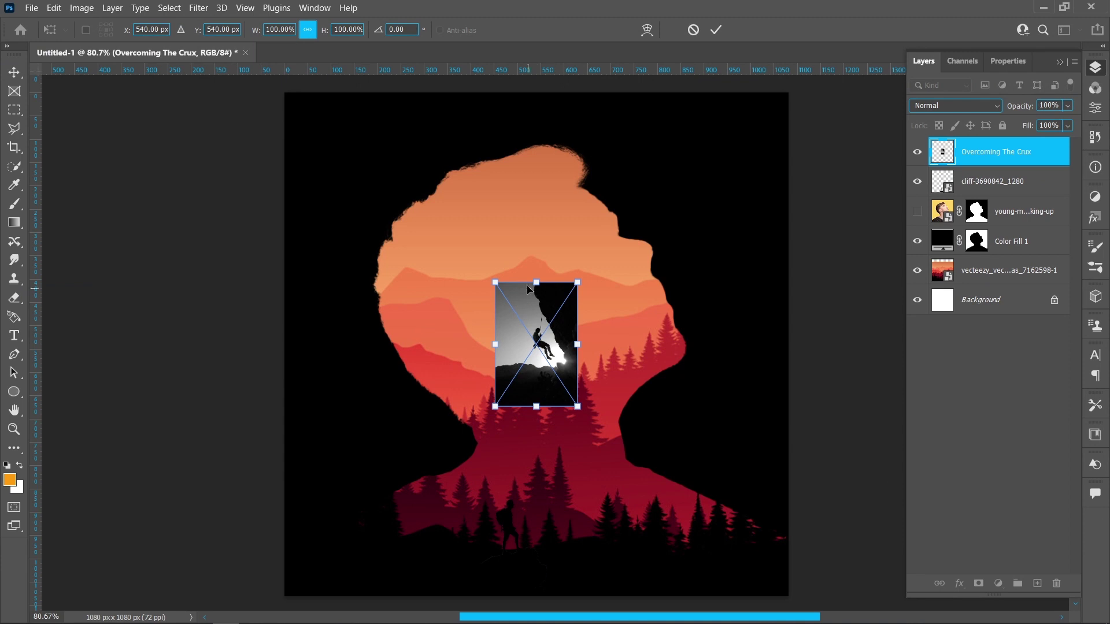
left_click_drag(528, 286, 539, 93)
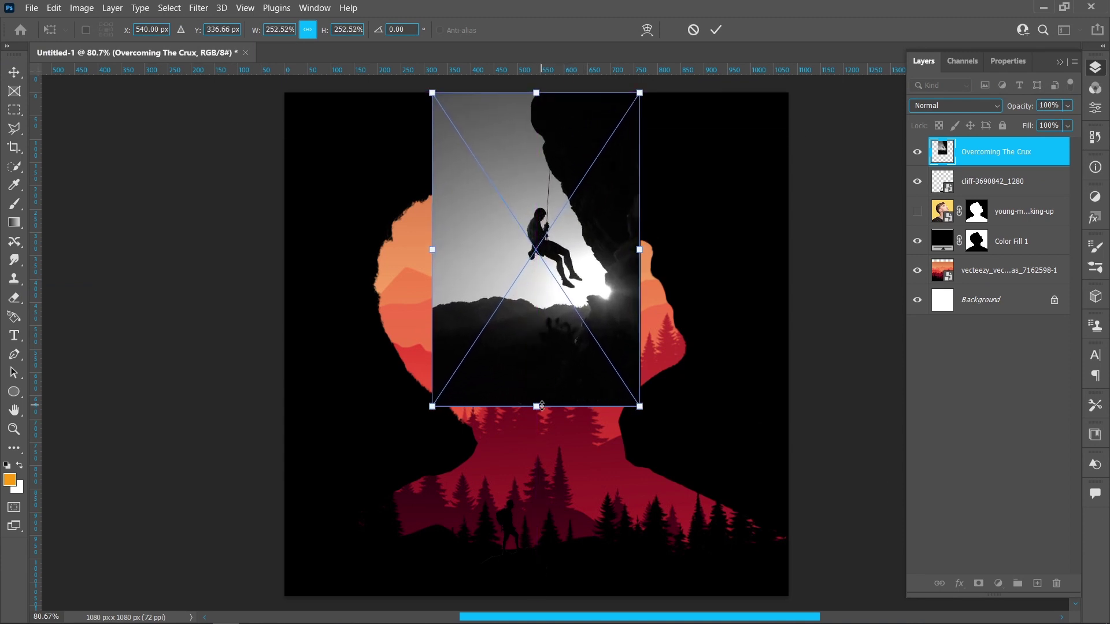
left_click_drag(542, 406, 541, 595)
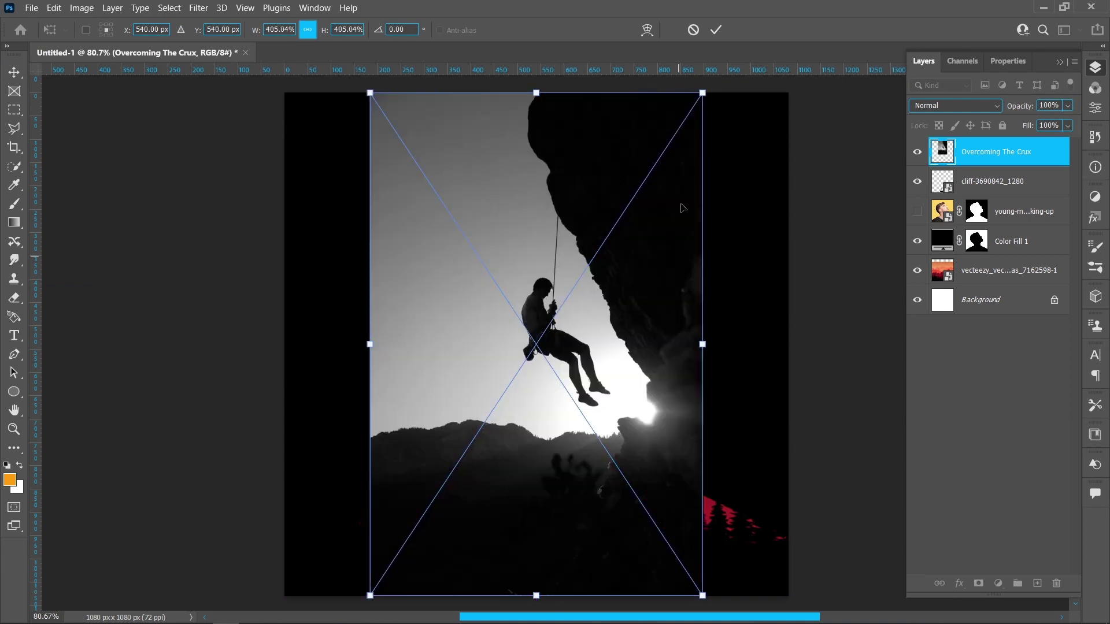
left_click(716, 30)
Step: Select the hanging climber as the subject and subtract the stray rock patch at the top of the image from the selection
left_click(12, 165)
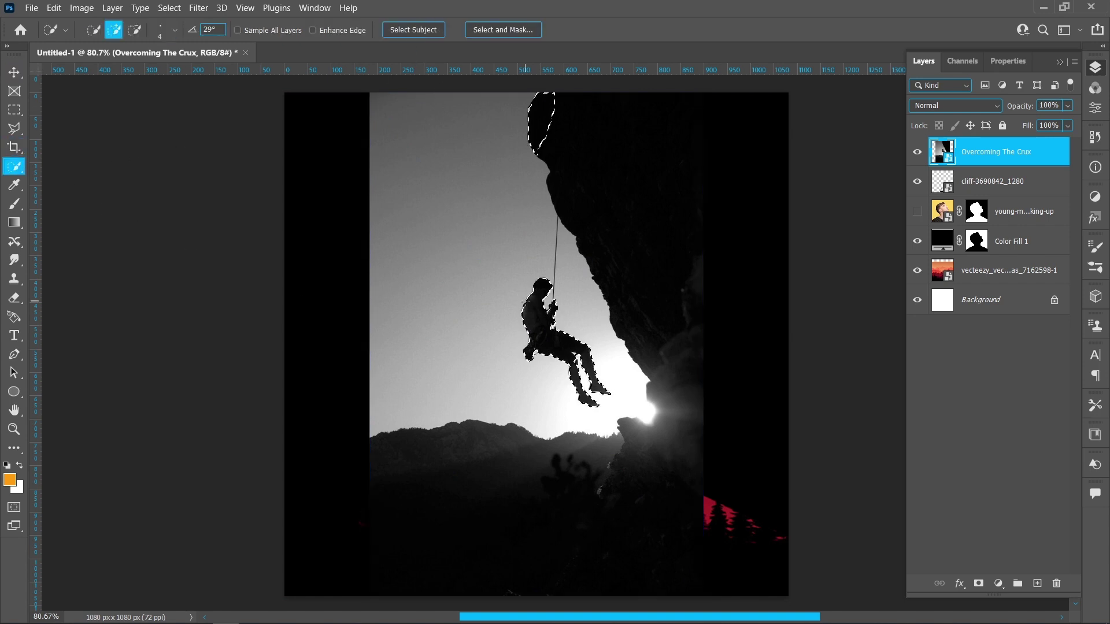
left_click(135, 30)
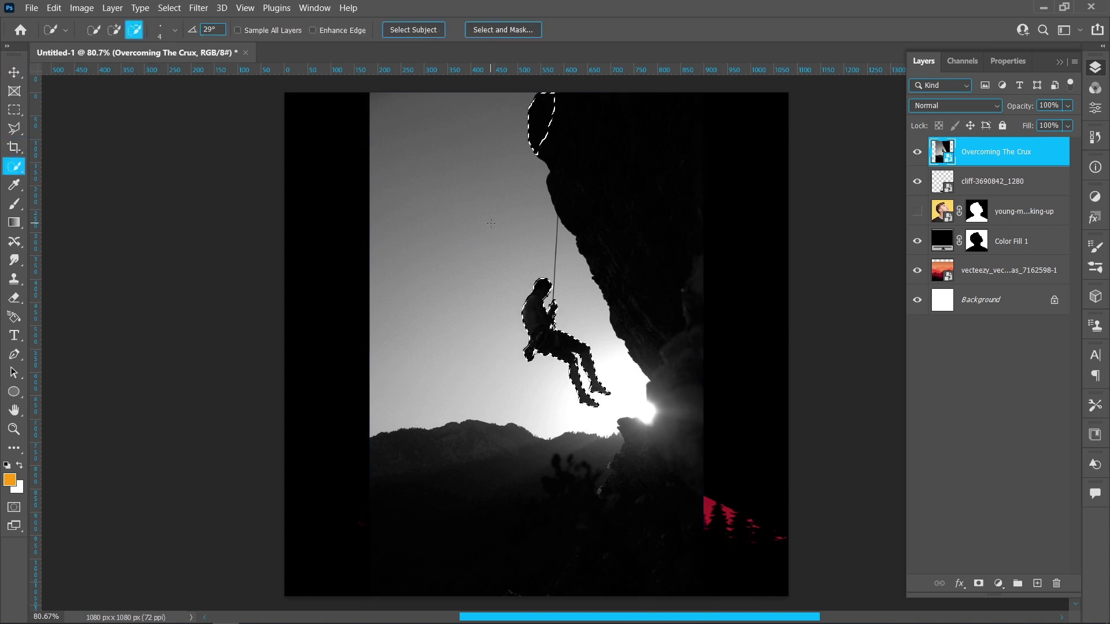
left_click(536, 103)
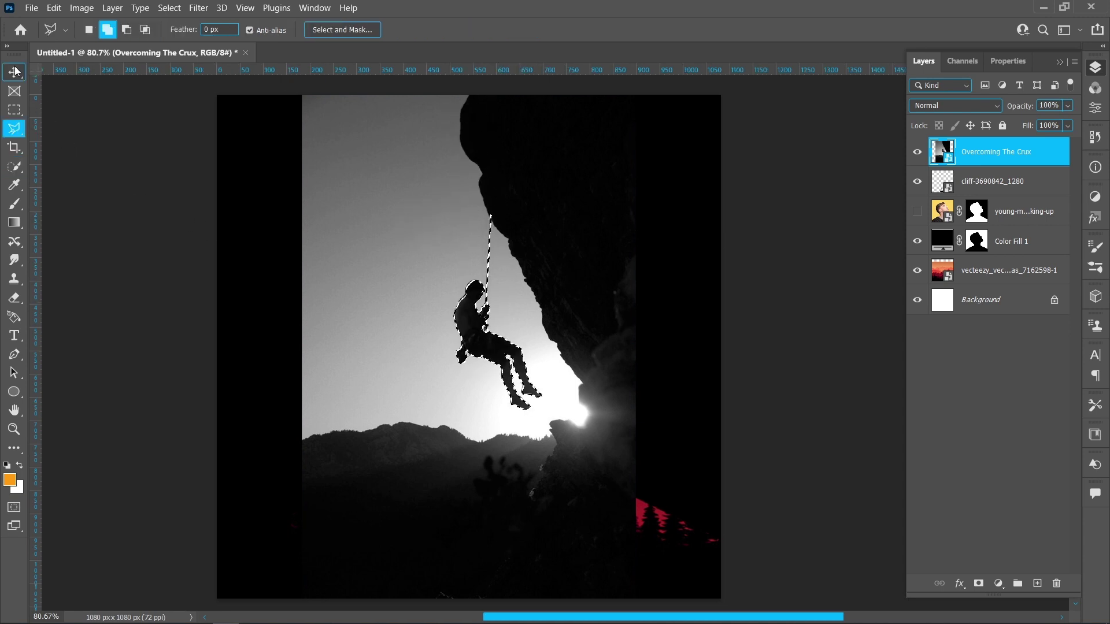
Step: Mask the Overcoming The Crux layer to the climber selection and apply a black (000000) Color Overlay at 100% opacity
left_click(15, 71)
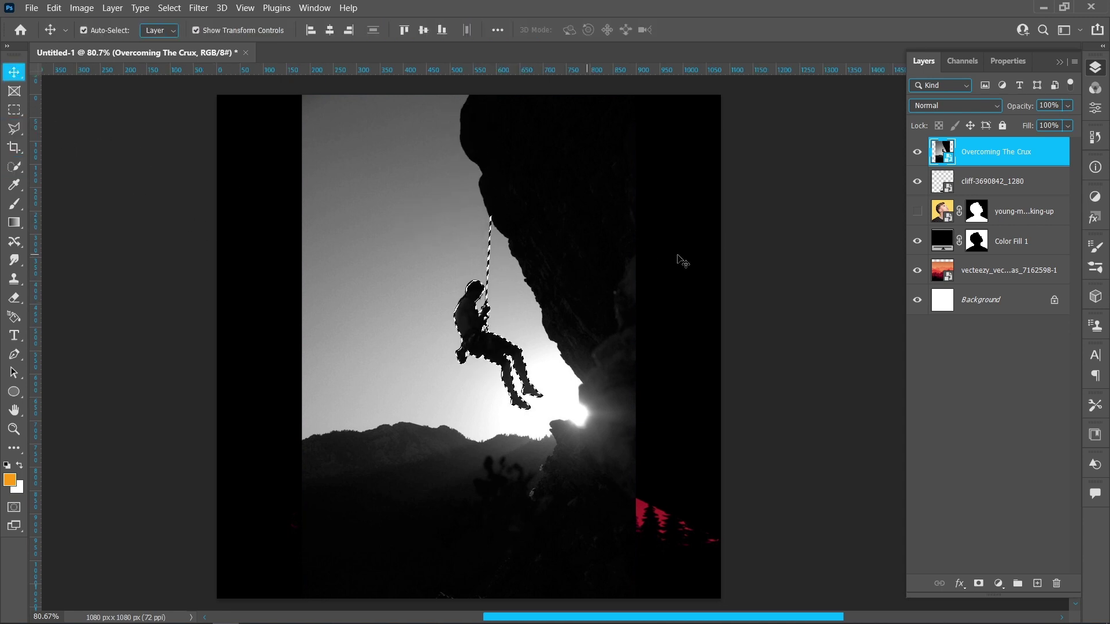
left_click(977, 584)
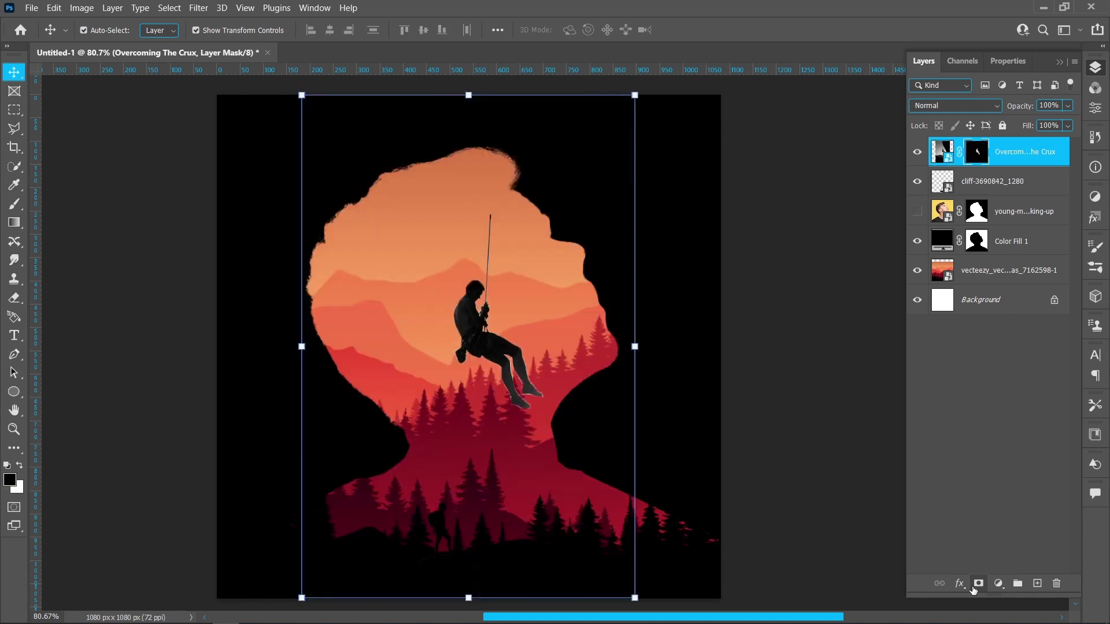
left_click(961, 584)
left_click(991, 528)
left_click(887, 163)
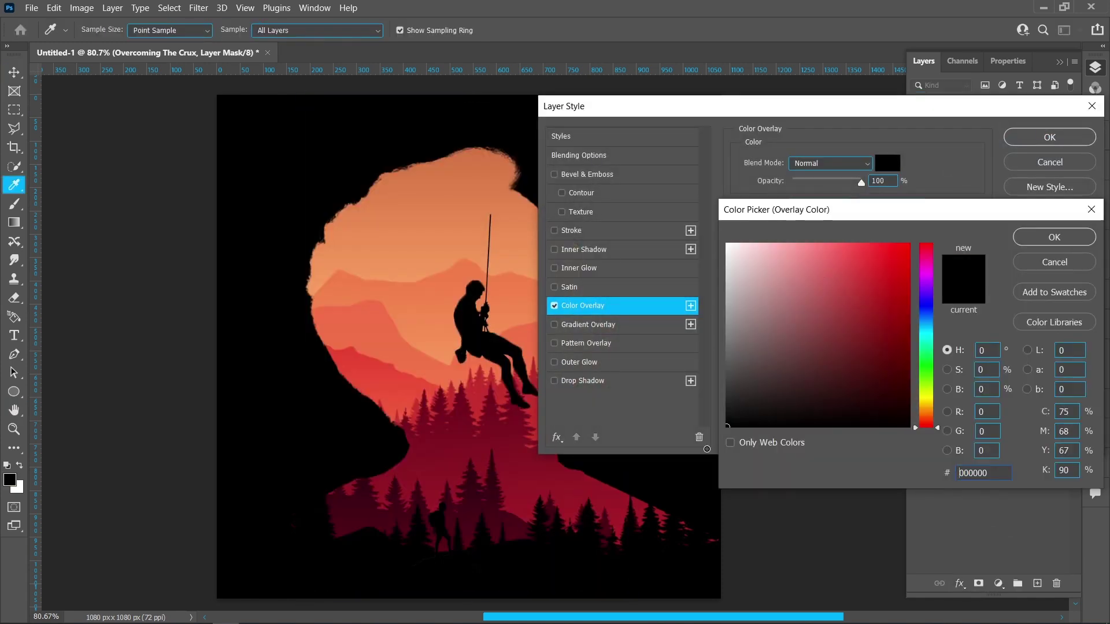
left_click(1055, 237)
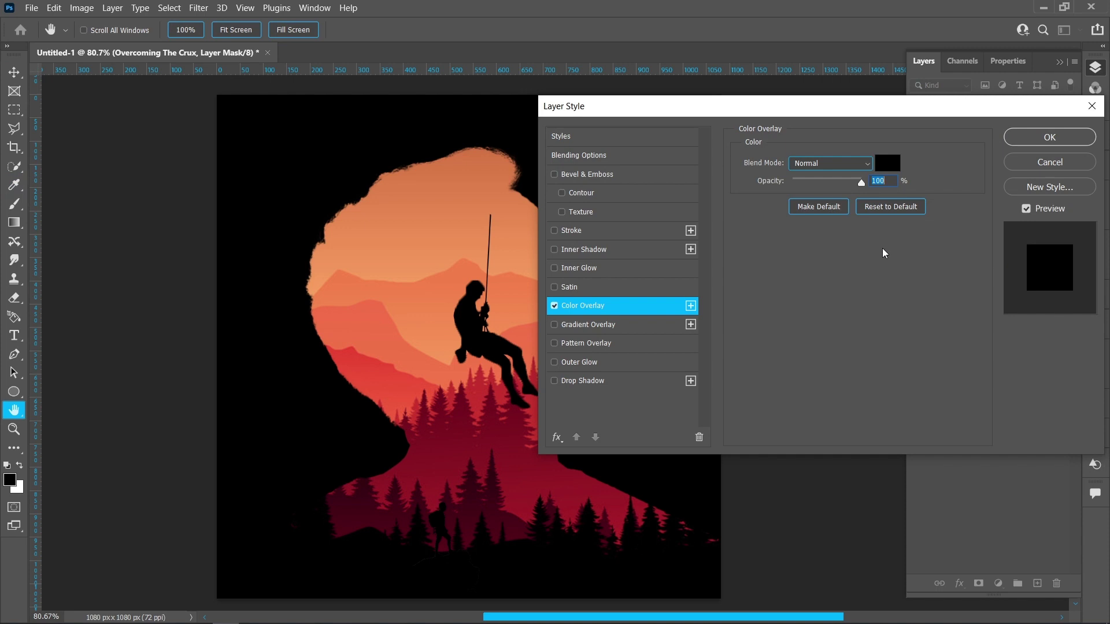
left_click(1011, 139)
Step: Scale the climber down to about 40% or slightly less and place him above the trees beside the silhouette's neck, then commit the transform
left_click_drag(464, 87, 497, 385)
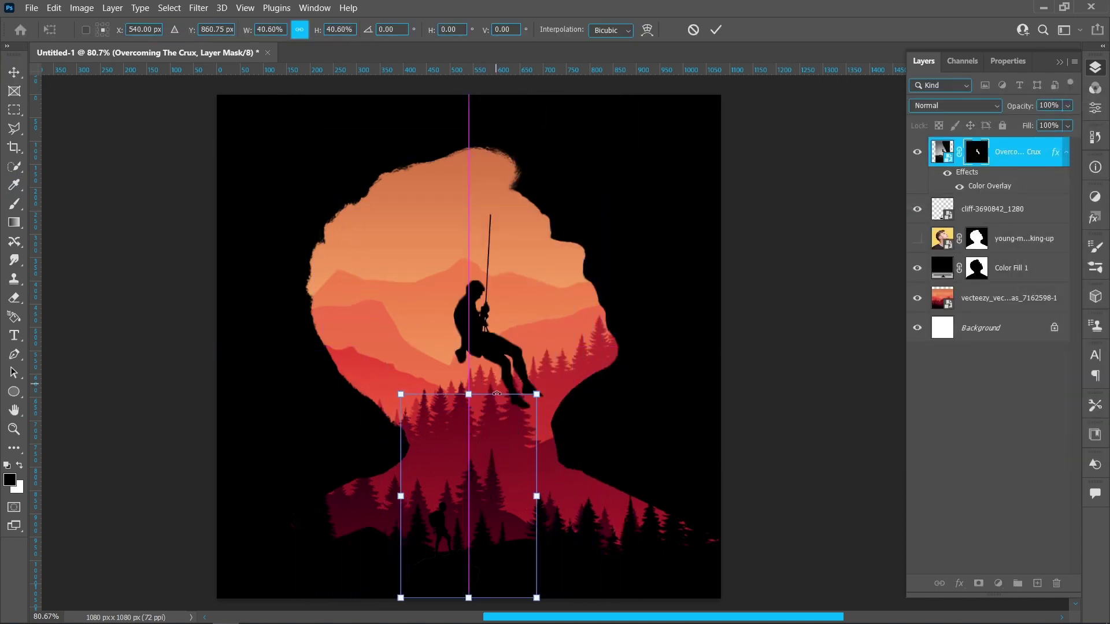
left_click_drag(476, 488, 554, 488)
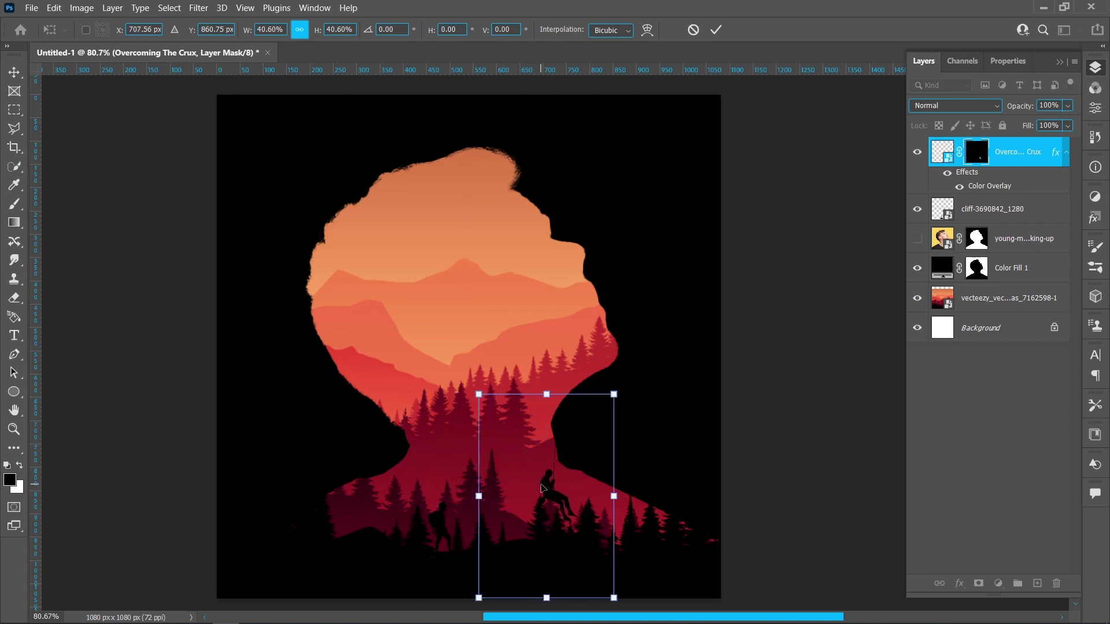
key("Up")
key("Up")
key("Up")
key("Up")
key("Up")
key("Up")
key("Up")
key("Up")
key("Up")
key("Up")
key("Up")
key("Up")
key("Up")
key("Up")
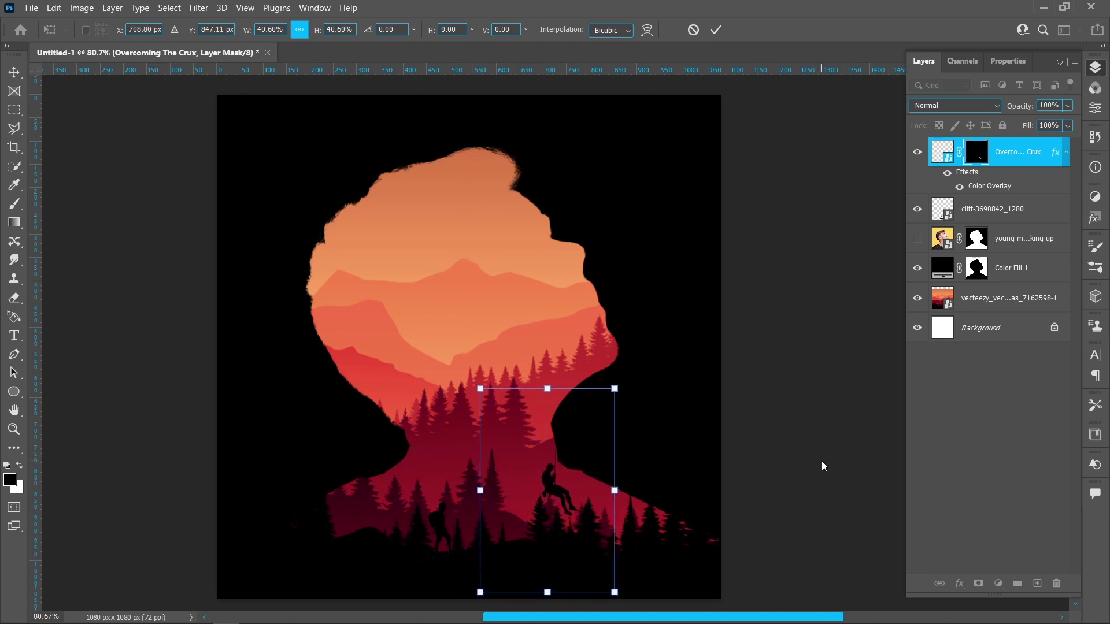
key("Return")
left_click_drag(545, 595, 546, 584)
key("Return")
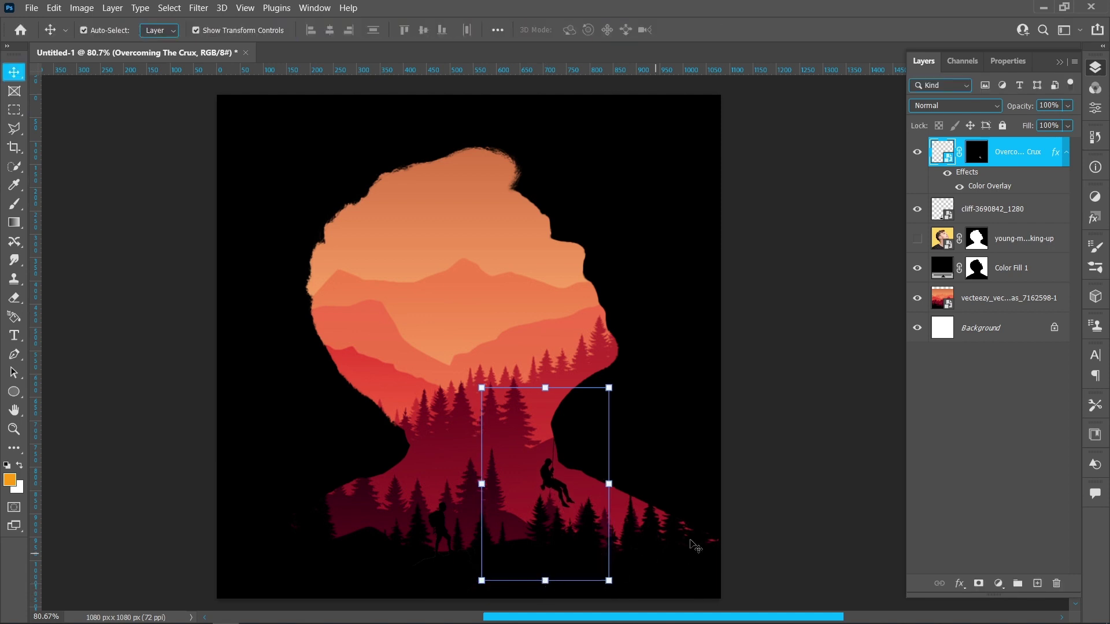
left_click(765, 449)
Step: Sample the orange of the central mountain peak and draw a circle about 227 px wide filled with it in the sky
left_click(14, 185)
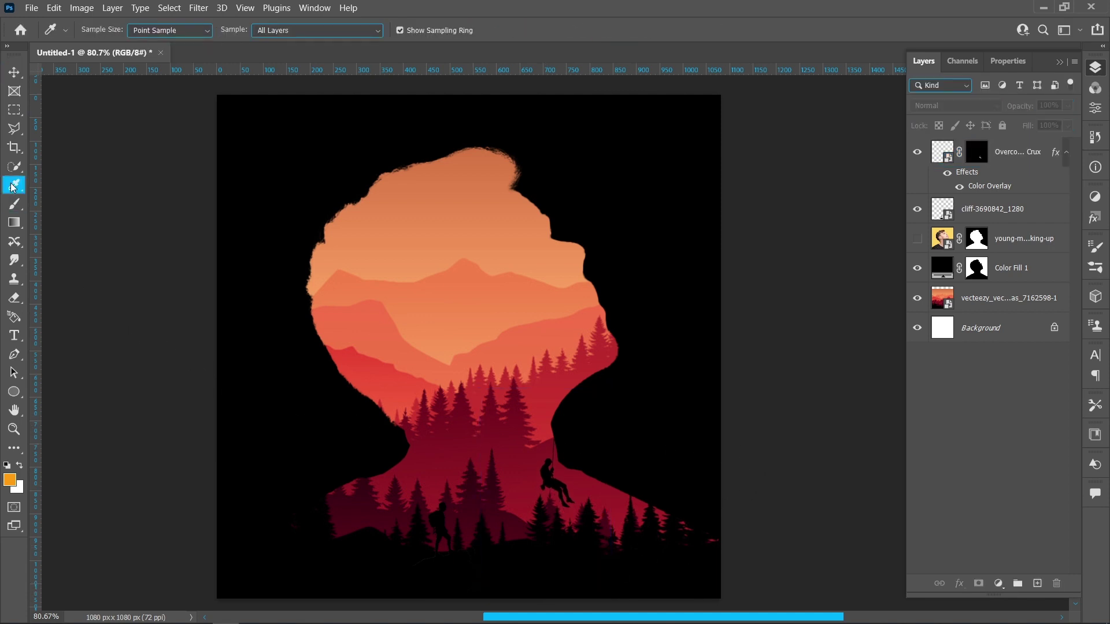
left_click(464, 269)
left_click(12, 393)
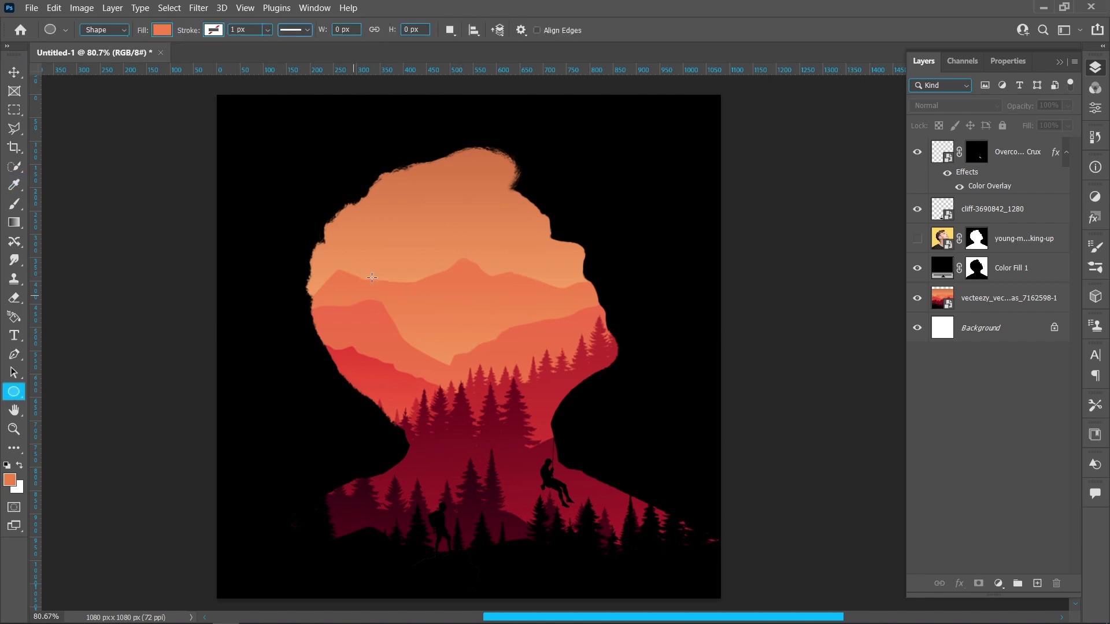
left_click_drag(389, 229, 495, 346)
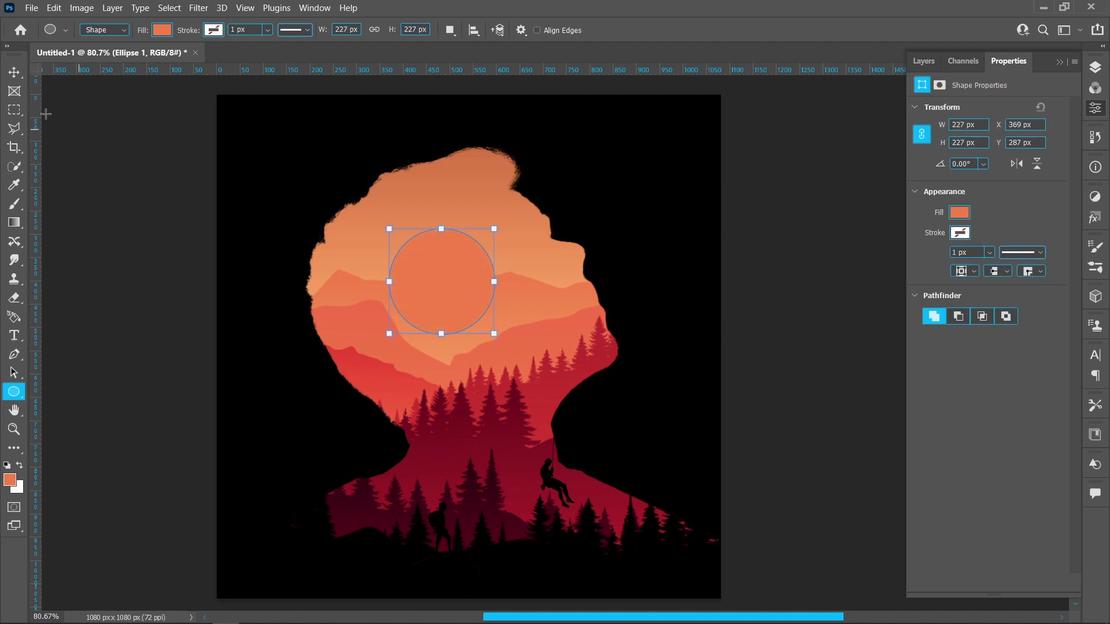
Step: Scale the orange circle down to about 159 px and centre it above the middle mountain peak as a sun
left_click(14, 72)
left_click_drag(440, 272, 458, 249)
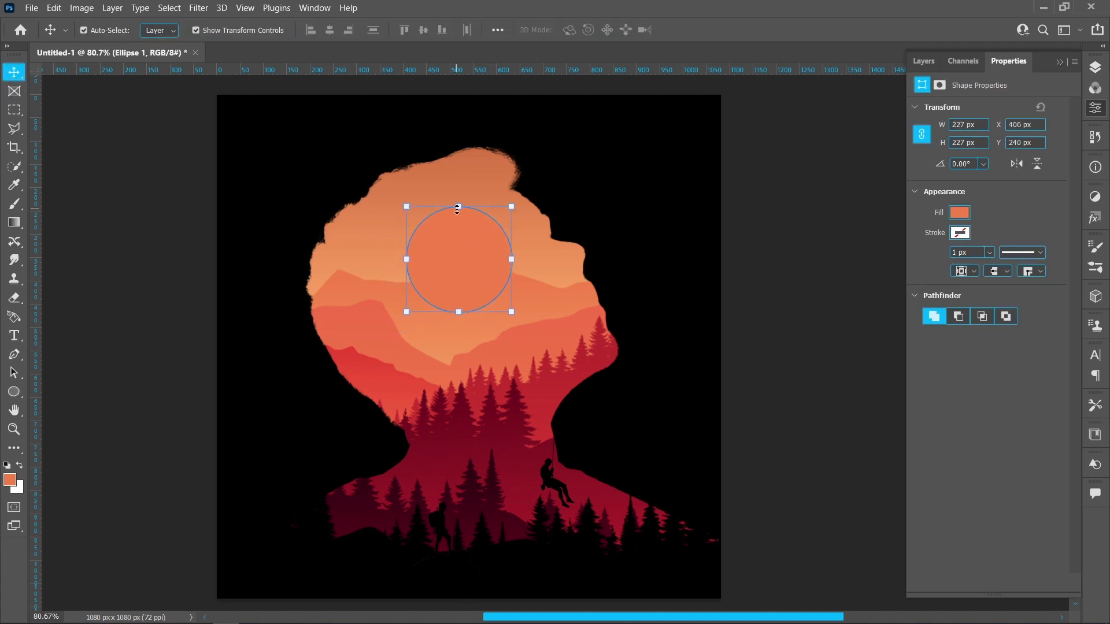
left_click_drag(457, 209, 458, 226)
left_click_drag(464, 283, 469, 274)
left_click_drag(469, 216, 488, 235)
left_click(716, 30)
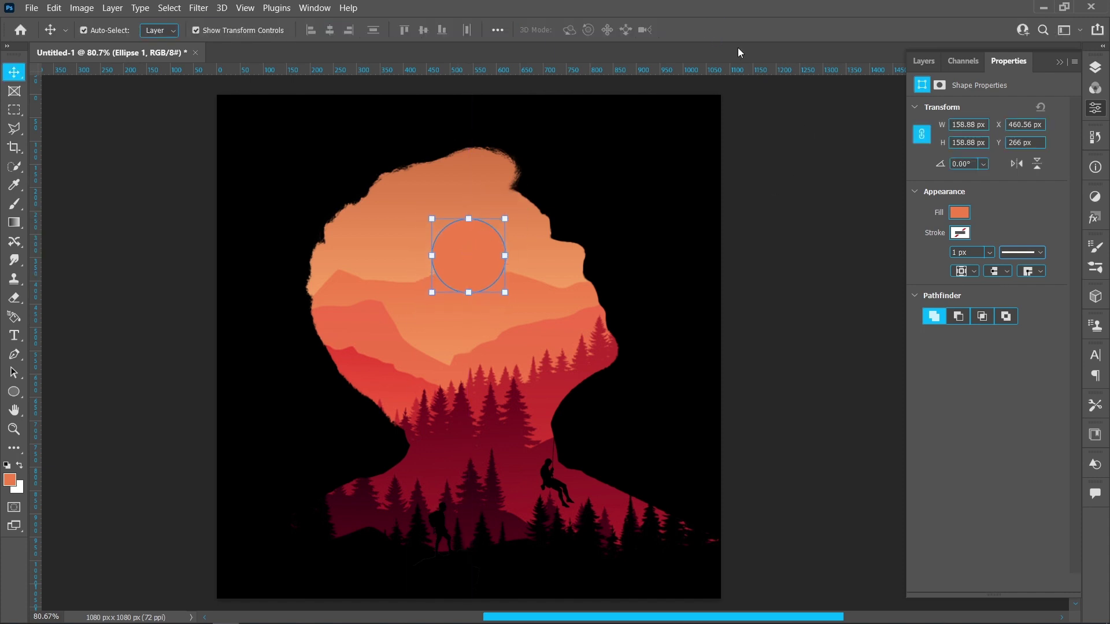
Step: Add a layer mask to the sun circle and apply a linear black-to-white gradient that fades its lower part behind the mountain
left_click(1090, 67)
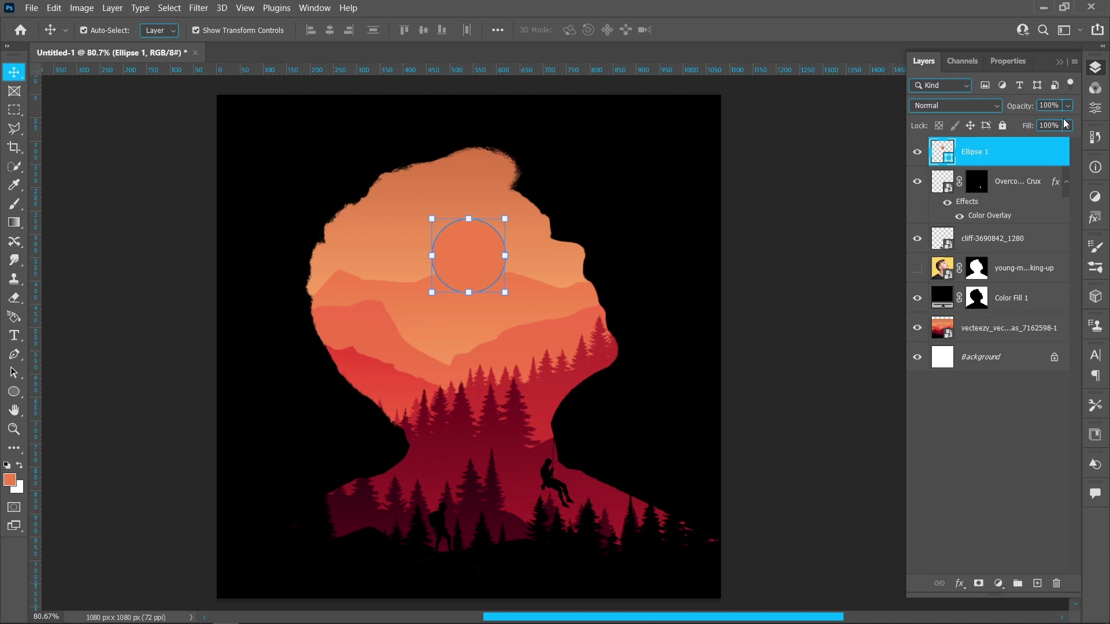
left_click(979, 584)
left_click(14, 222)
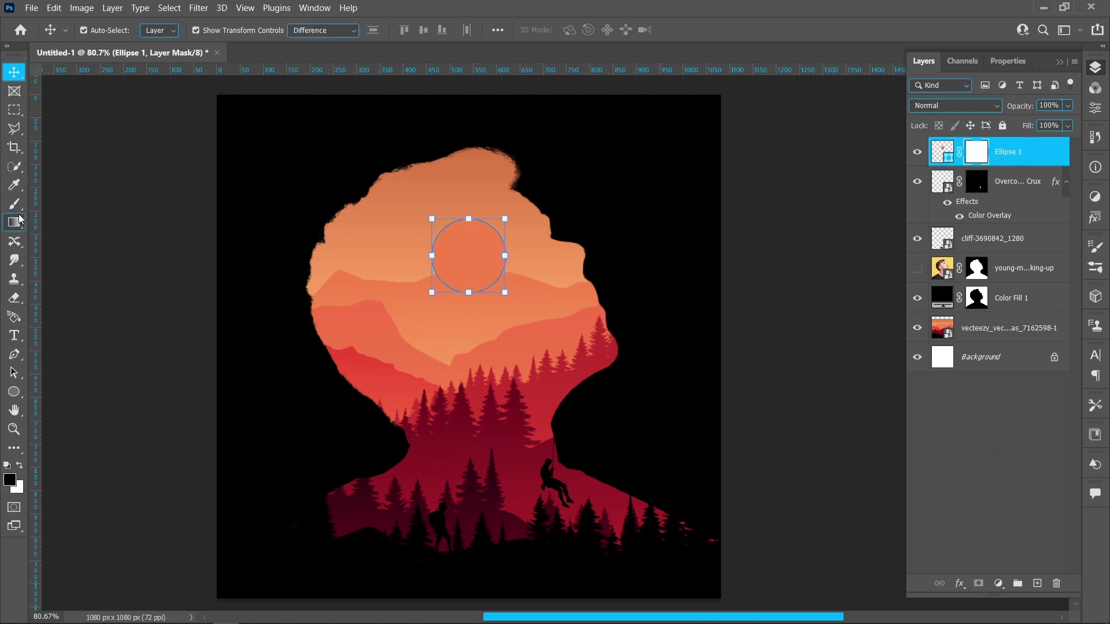
left_click(139, 31)
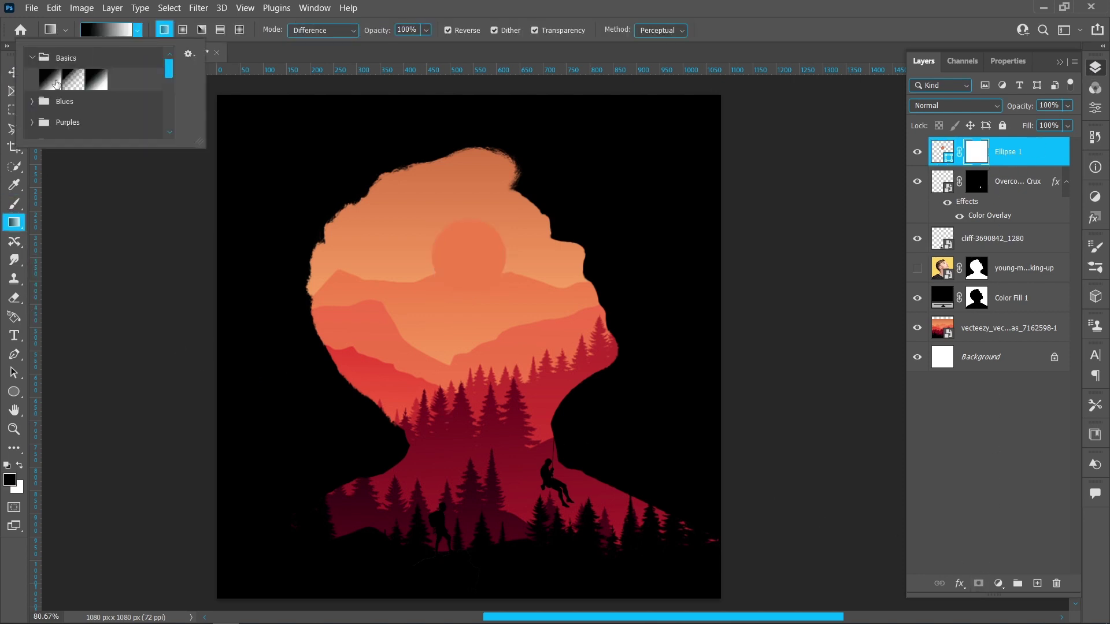
left_click_drag(468, 293, 468, 259)
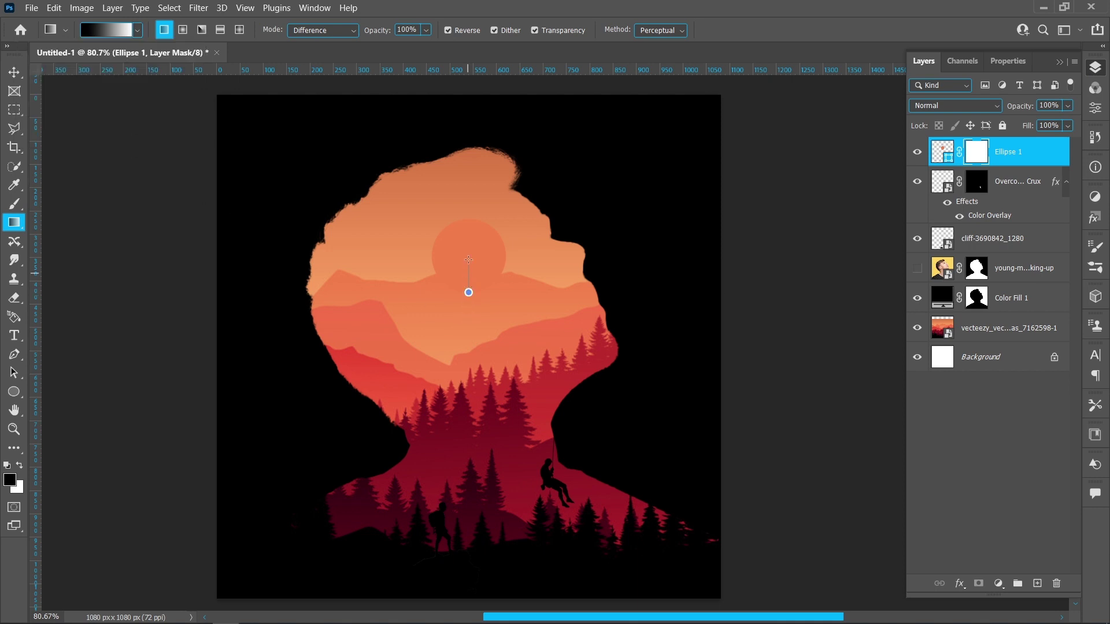
left_click_drag(468, 219, 469, 219)
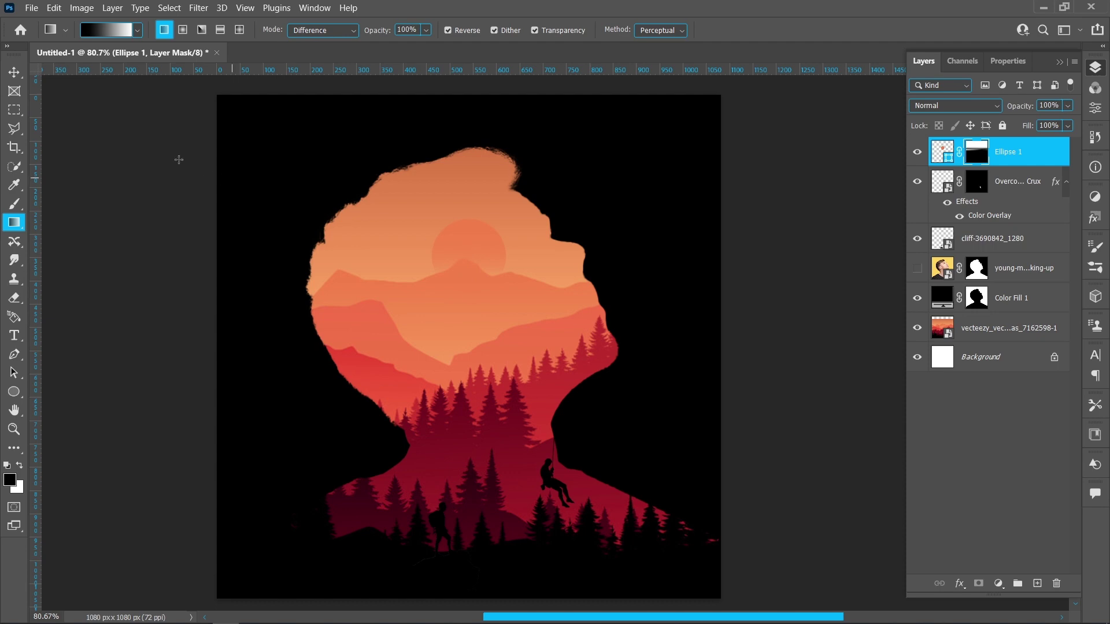
left_click(14, 71)
left_click(122, 175)
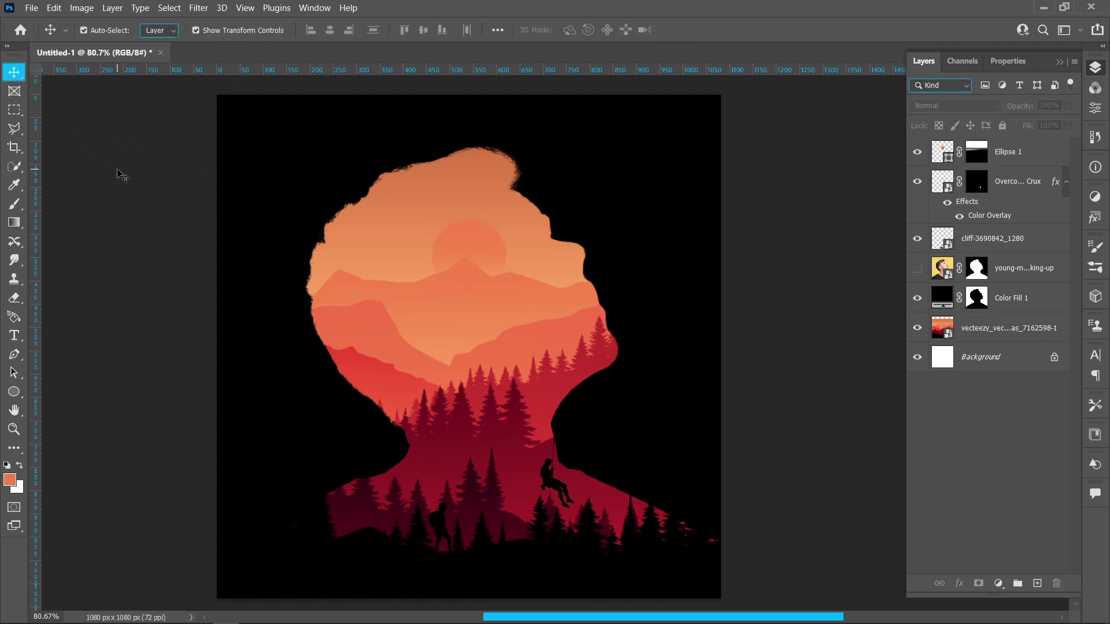
Step: Place the pngwing.com (10) birds image as embedded and shrink it to a small flock below the sun, between the mountains
left_click(31, 7)
left_click(82, 290)
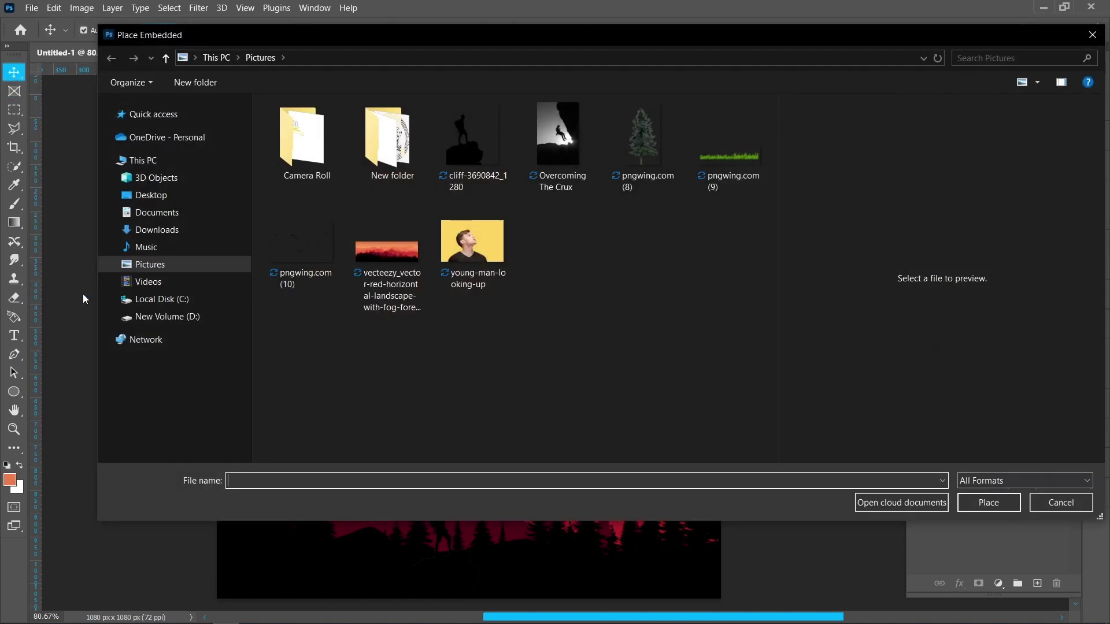
left_click(280, 286)
left_click(963, 500)
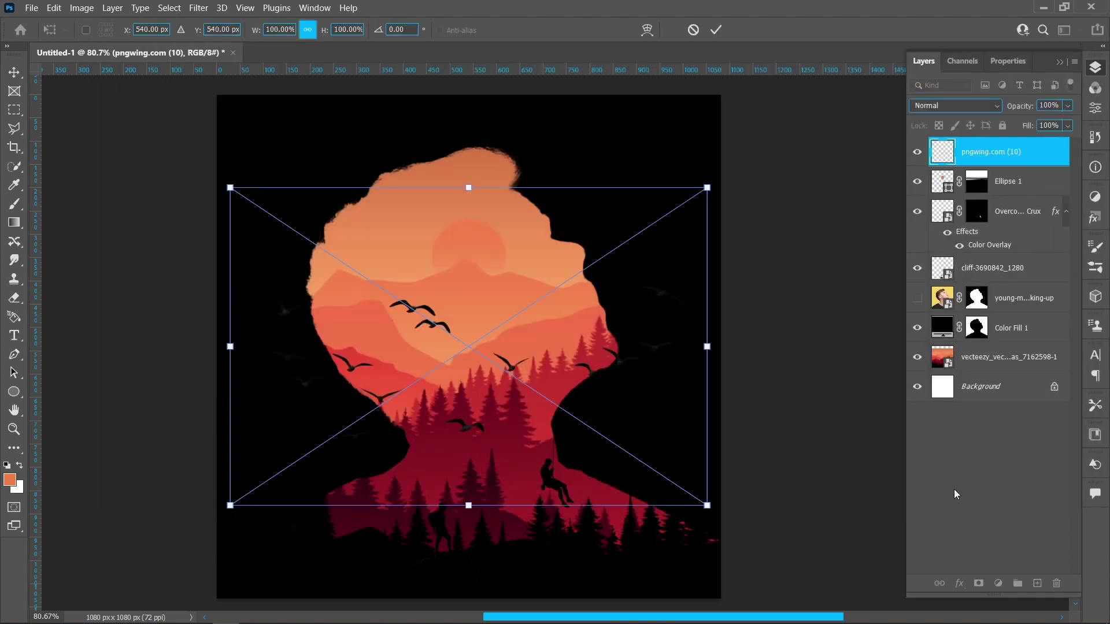
left_click_drag(477, 514, 443, 337)
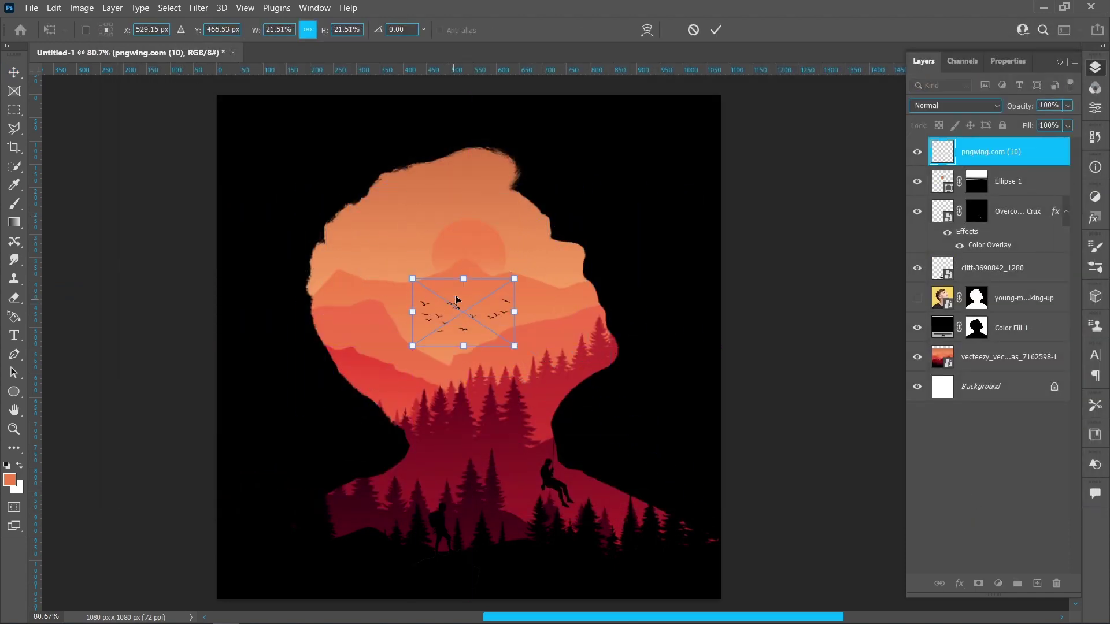
left_click_drag(463, 278, 461, 294)
left_click(713, 34)
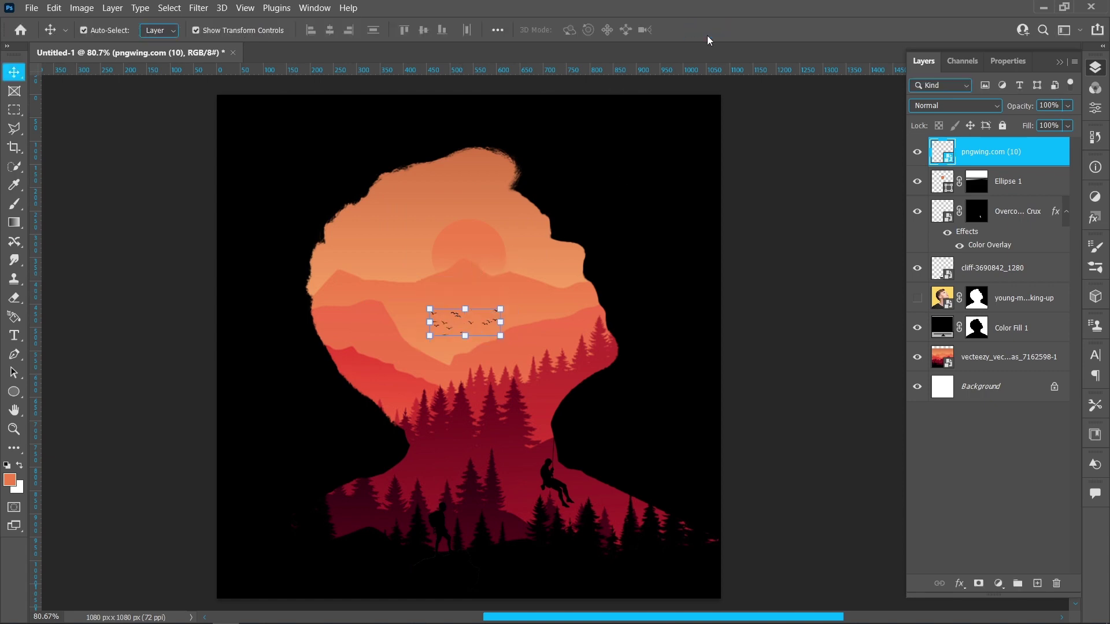
Step: Rasterize the birds layer and erase a few of the crowded birds from the flock
scroll(474, 315, "up", 5)
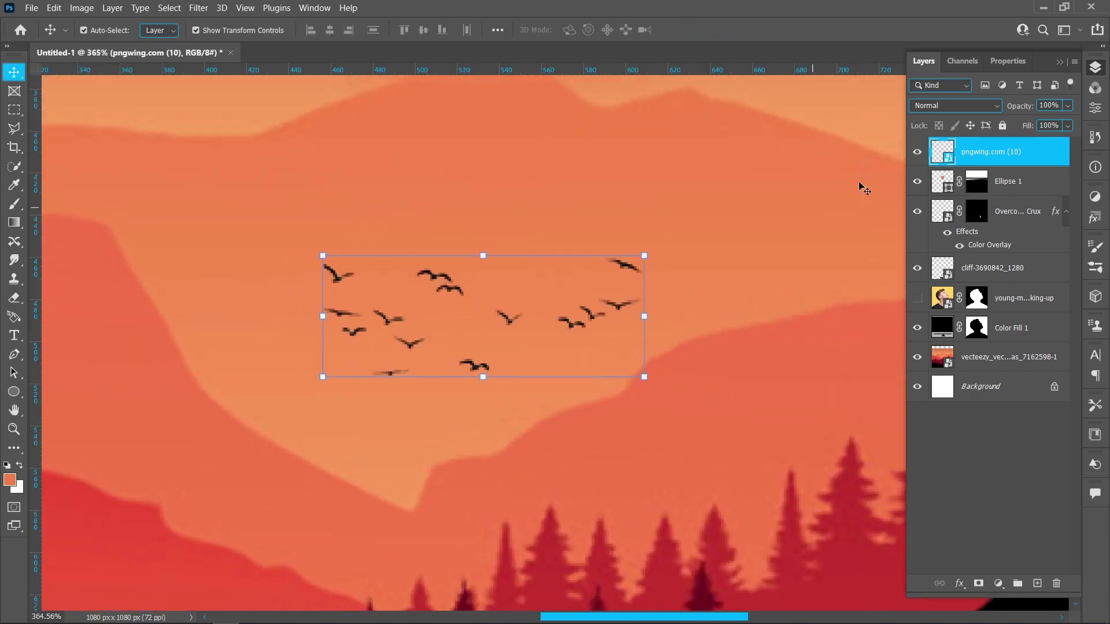
right_click(978, 159)
left_click(905, 303)
left_click(14, 297)
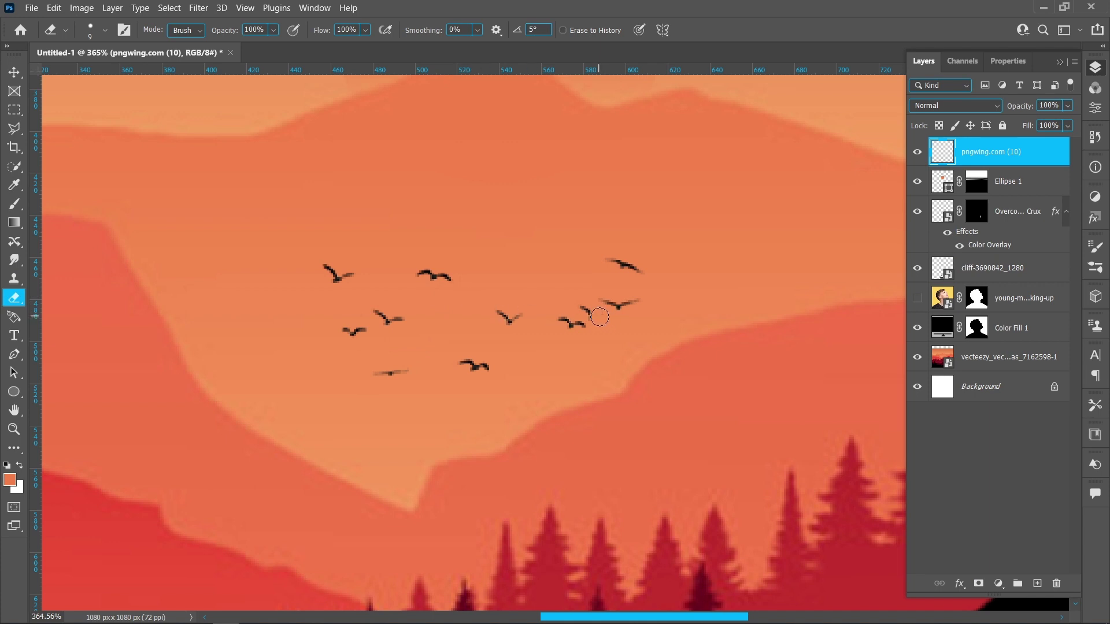
key("ctrl+0")
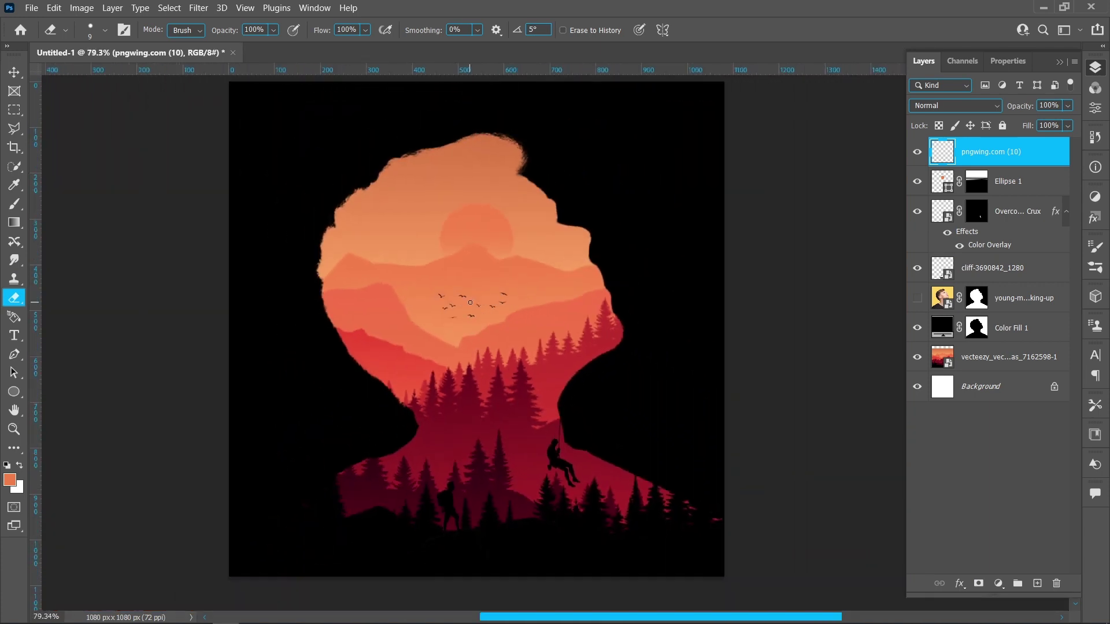
left_click_drag(471, 303, 485, 317)
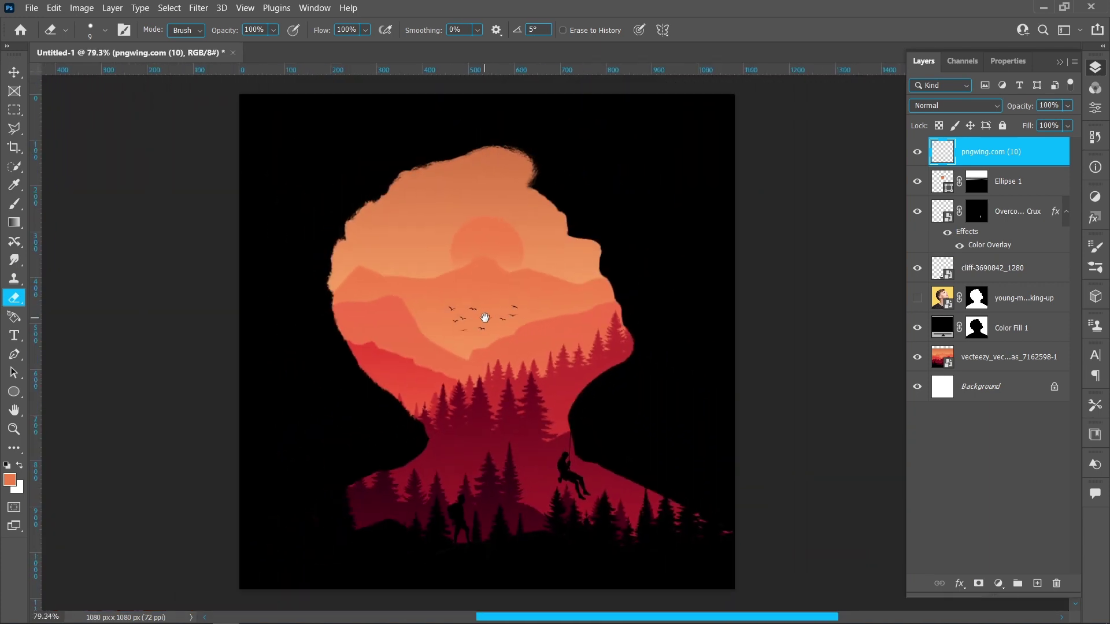
left_click(12, 72)
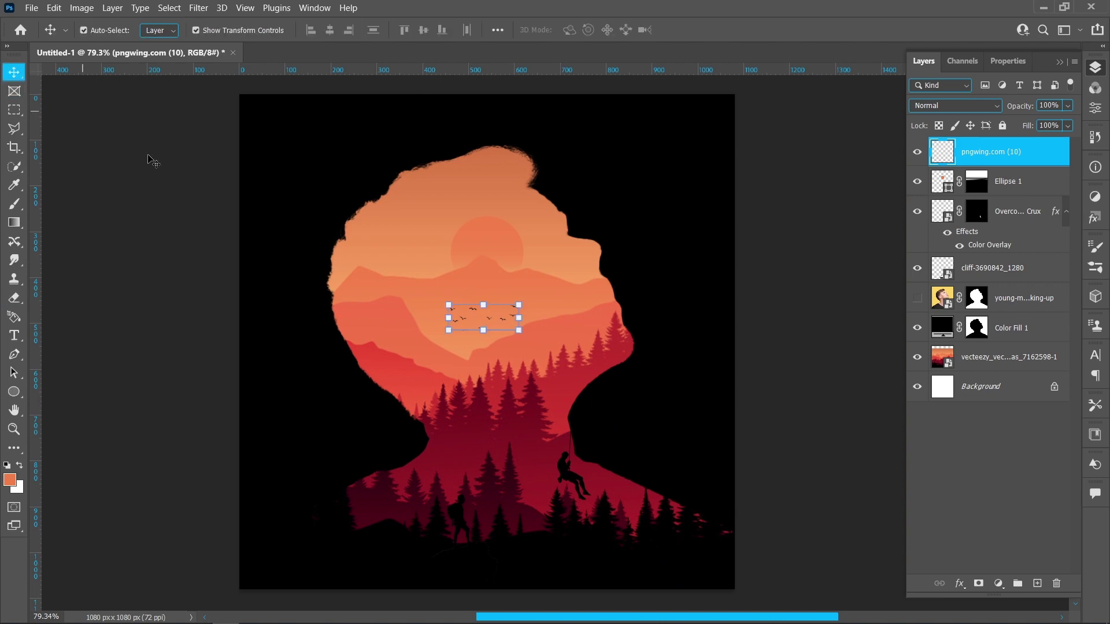
left_click(231, 250)
Step: Place the pngwing.com (9) grass image as embedded at 100% scale in the centre of the canvas
left_click(32, 8)
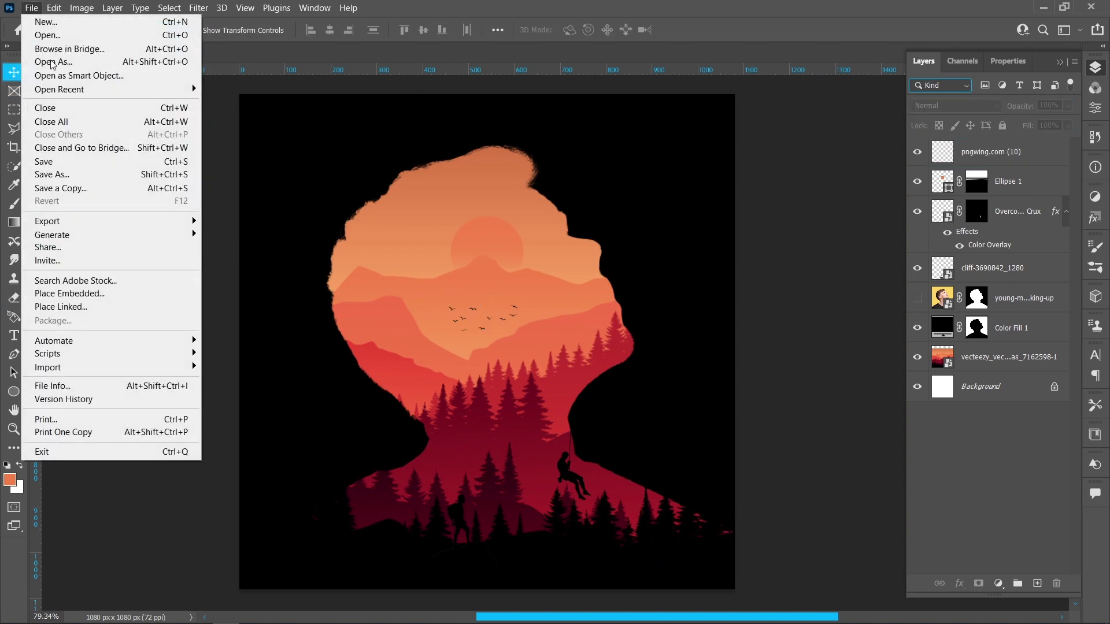
left_click(85, 294)
left_click(703, 168)
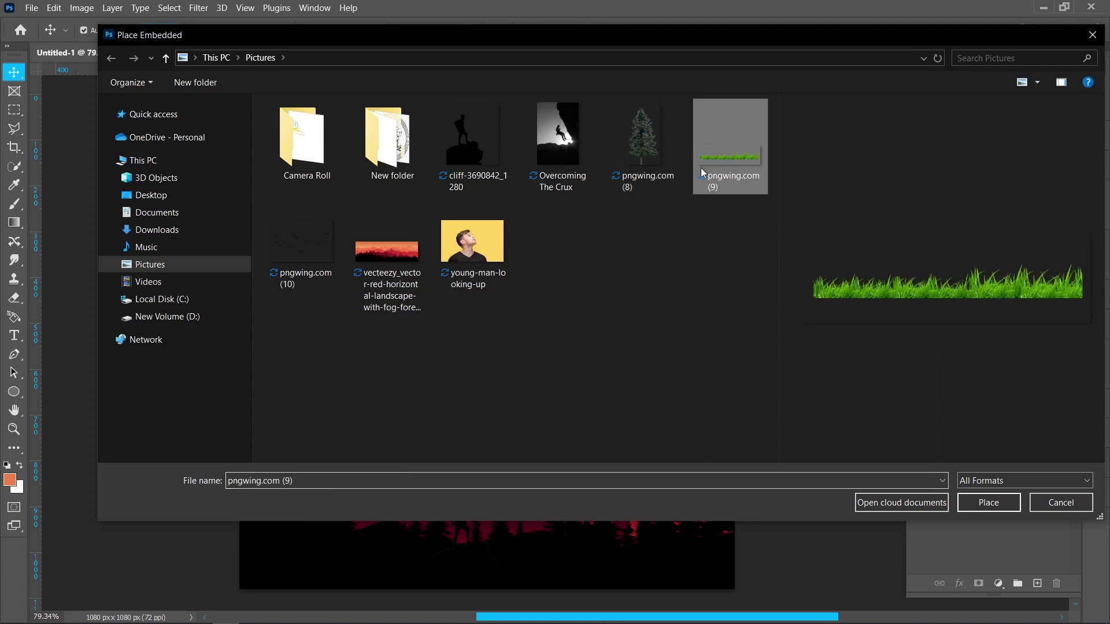
left_click(986, 503)
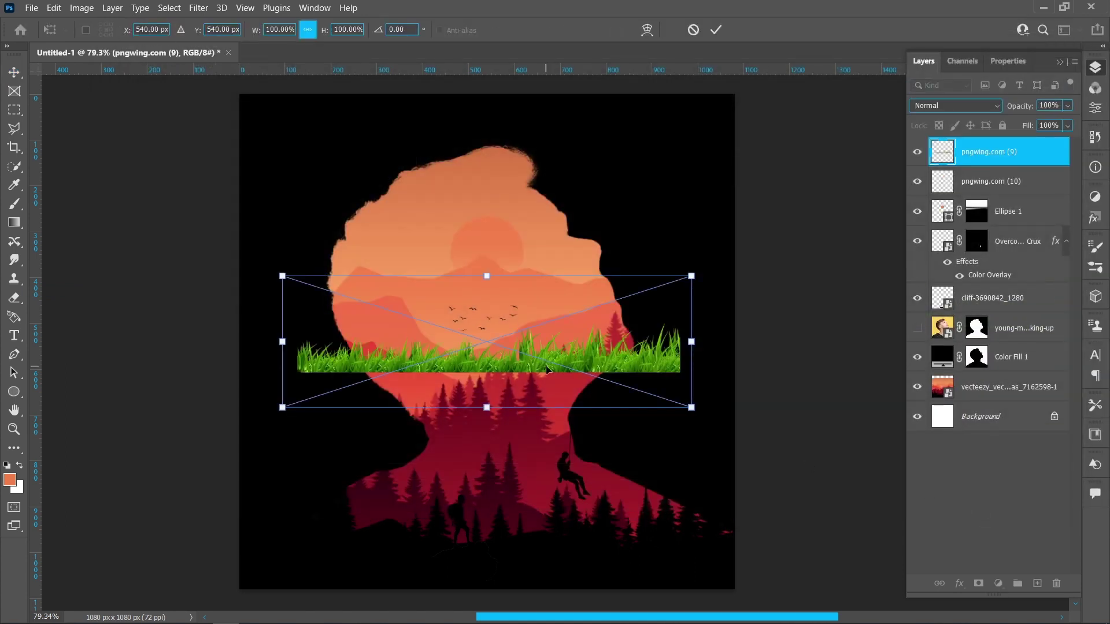
left_click(715, 30)
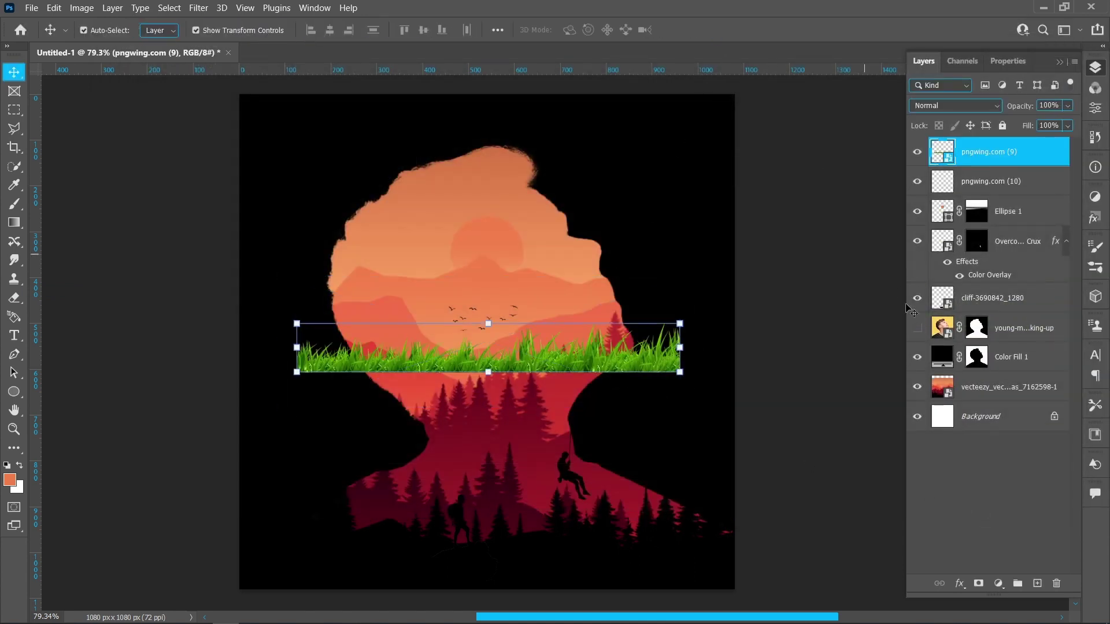
Step: Apply a black Color Overlay at 100% opacity to the grass layer
left_click(960, 586)
left_click(963, 532)
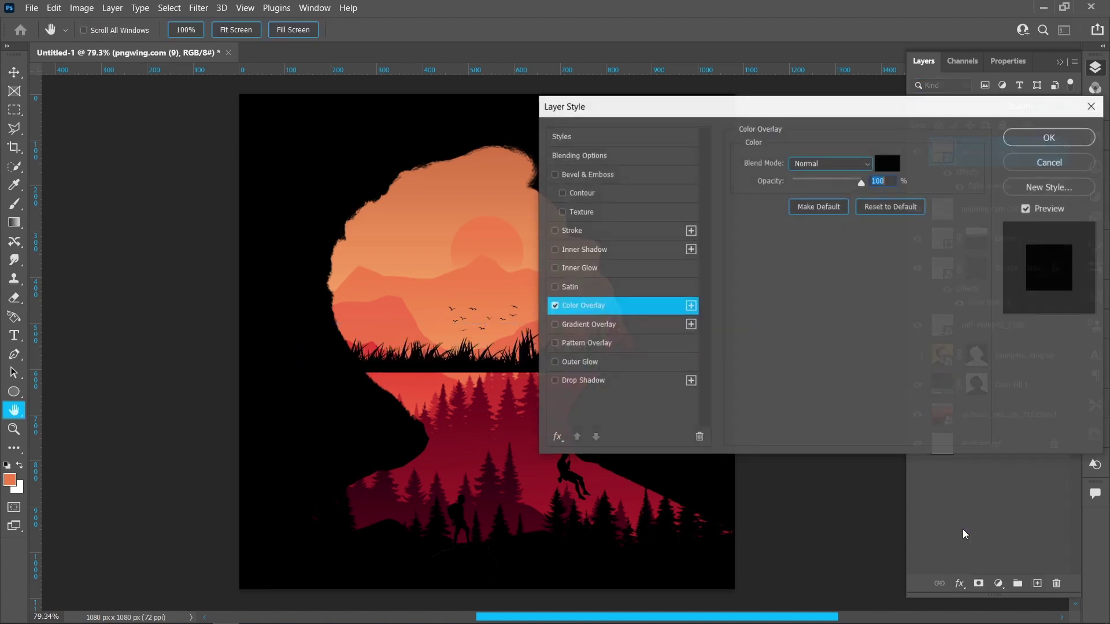
left_click(1013, 143)
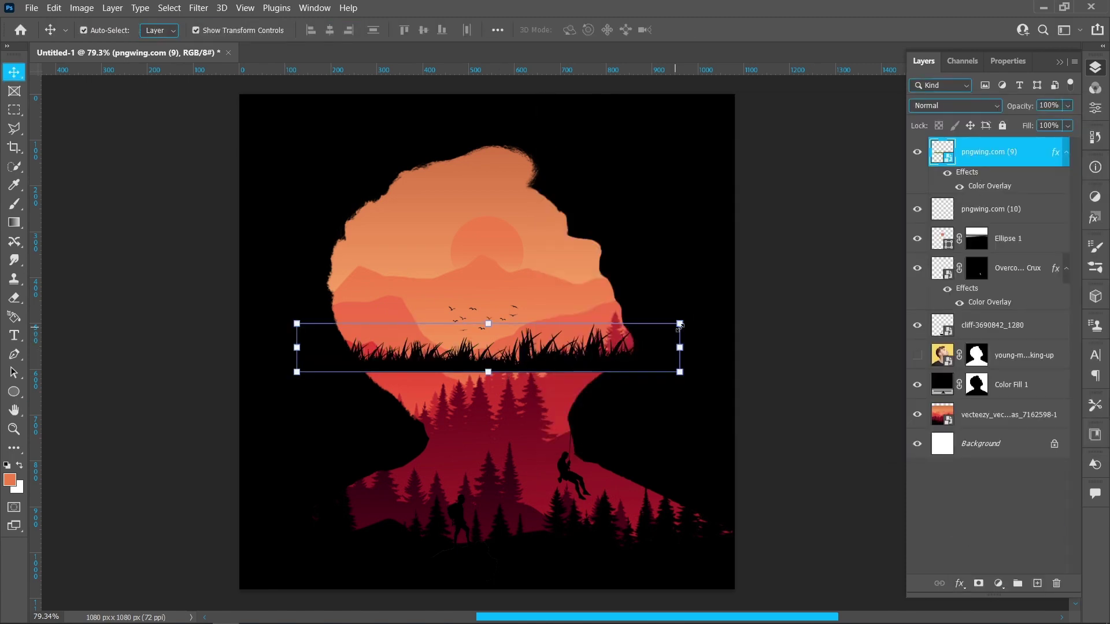
Step: Shrink the grass layer to about 47%, move it over the chin area and warp it into an upward arch
left_click_drag(680, 326, 587, 305)
key("ctrl+z")
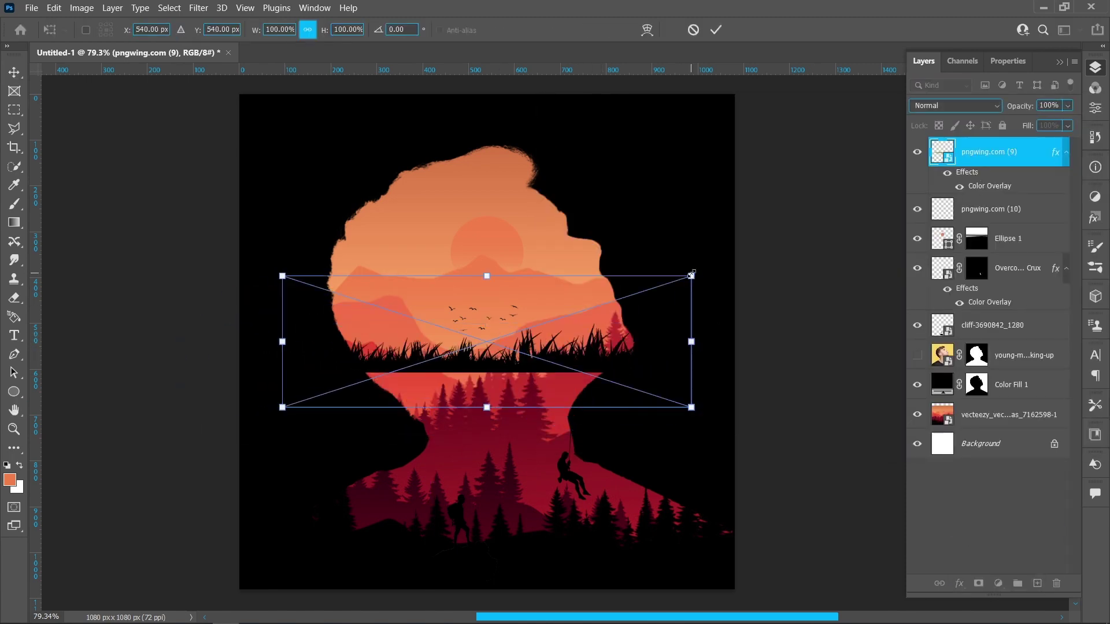
left_click_drag(691, 274, 470, 344)
left_click_drag(411, 389, 532, 327)
right_click(518, 357)
left_click(570, 221)
left_click(716, 30)
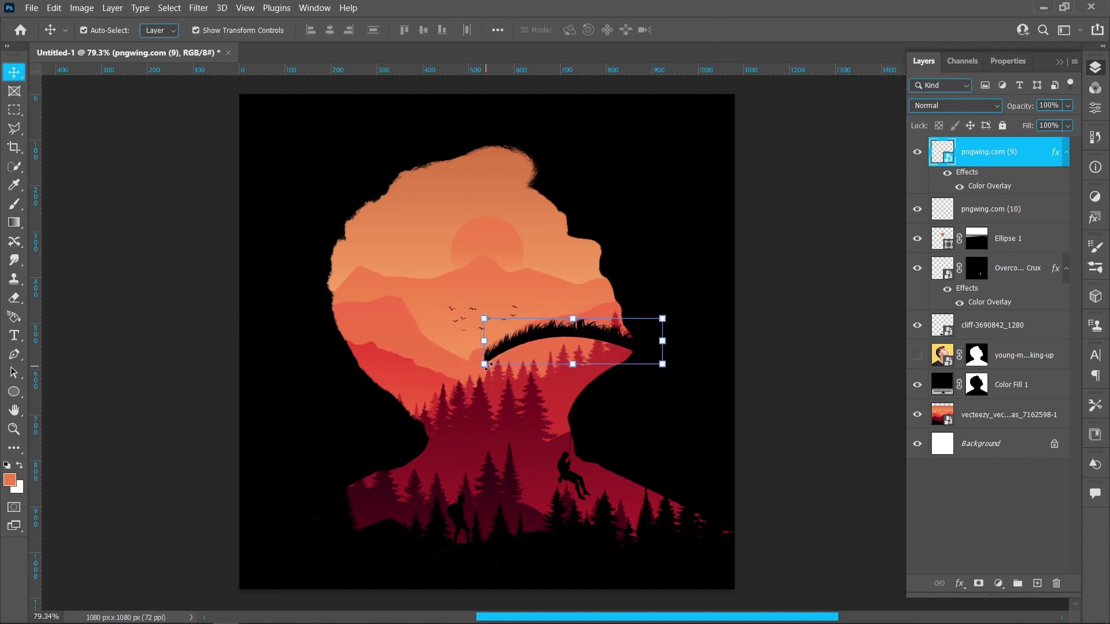
Step: Rotate the arched grass to about -25°, scale it to about 44.5% and place it along the underside of the jaw
key("ctrl+t")
left_click_drag(482, 389, 534, 429)
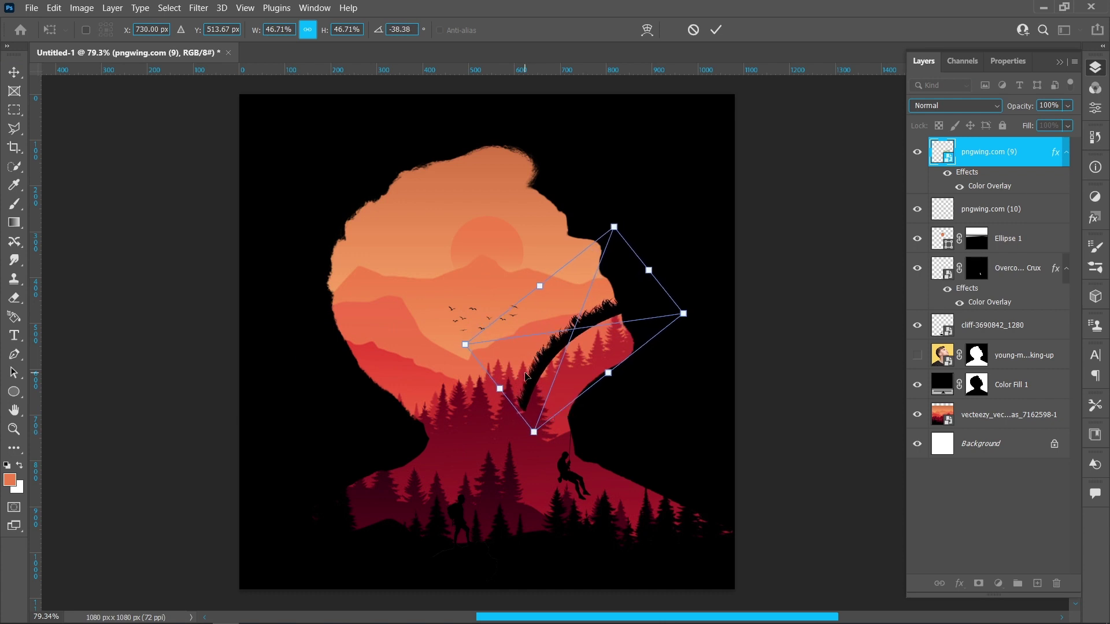
left_click_drag(541, 366, 592, 369)
left_click_drag(675, 224, 700, 240)
left_click_drag(591, 359, 569, 398)
Step: Nudge the grass slightly left and down until it hugs the jaw and neck edge, and apply the transform
key("Left")
key("Left")
key("Left")
key("Left")
key("Left")
key("Left")
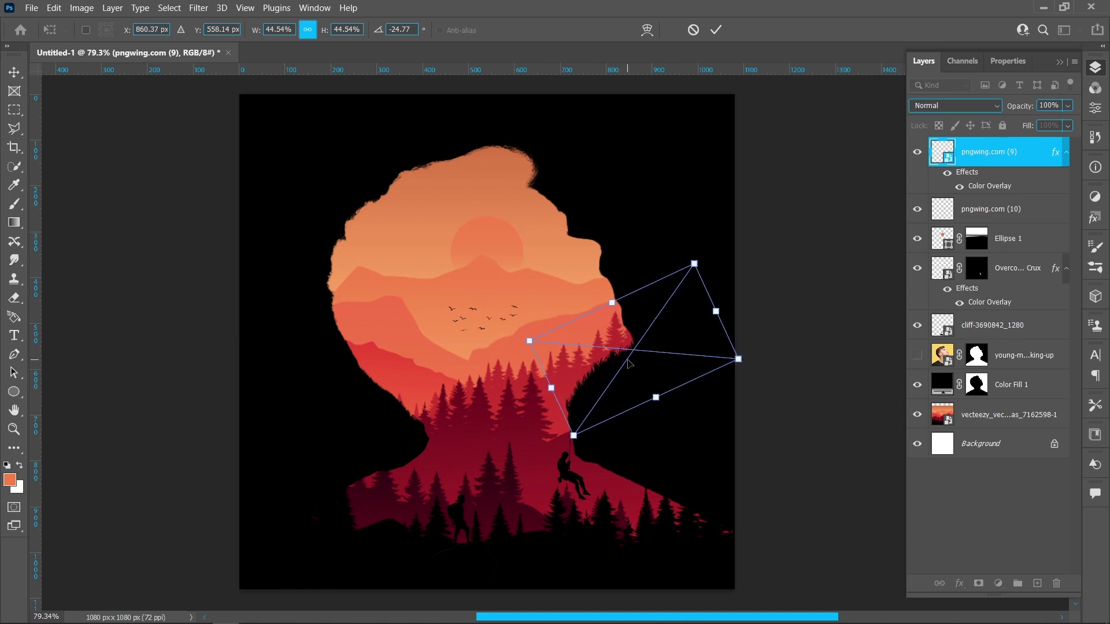
key("Down")
key("Down")
key("Down")
key("Down")
key("Down")
key("Down")
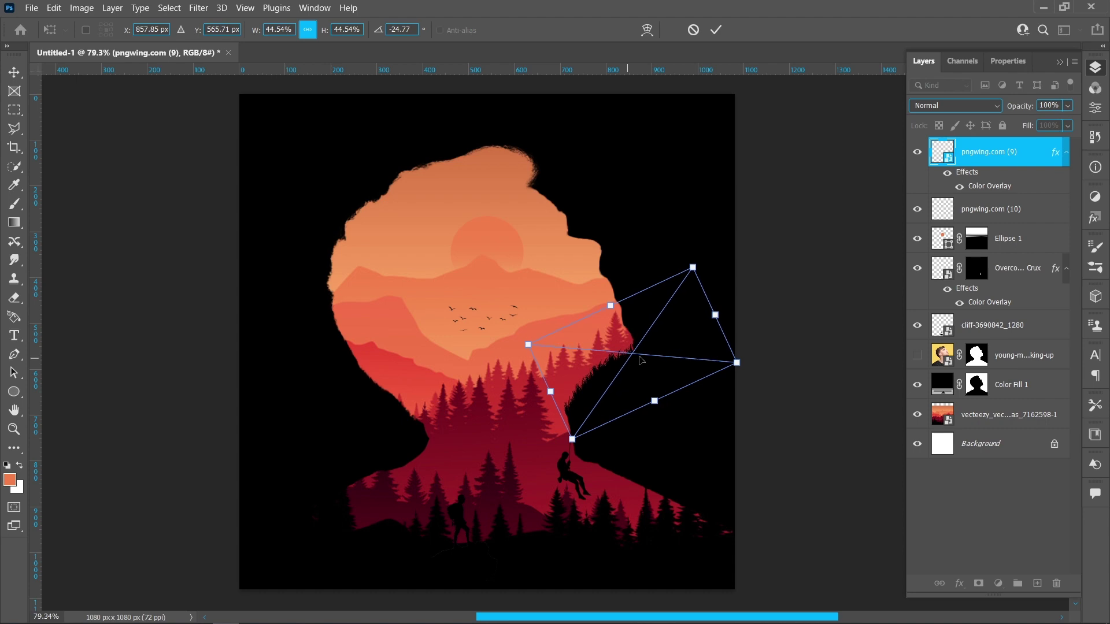
left_click(721, 29)
left_click(810, 294)
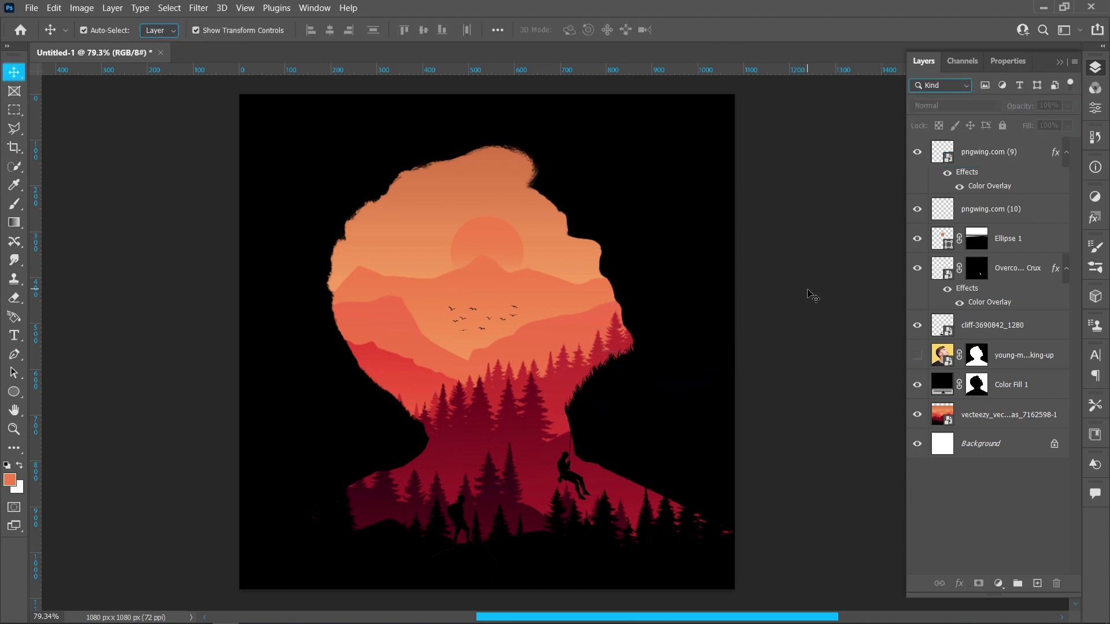
Step: Place the pngwing.com (8) tree image as embedded, scale it to about 70% and position it above the forest beside the birds
left_click(31, 8)
left_click(51, 294)
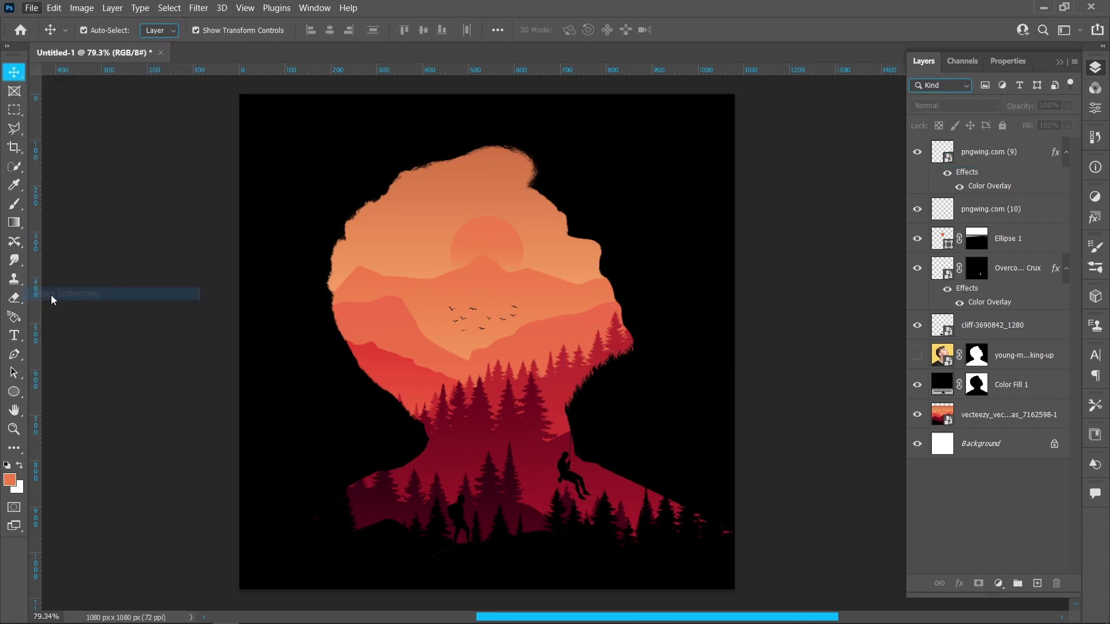
left_click(641, 152)
left_click(988, 502)
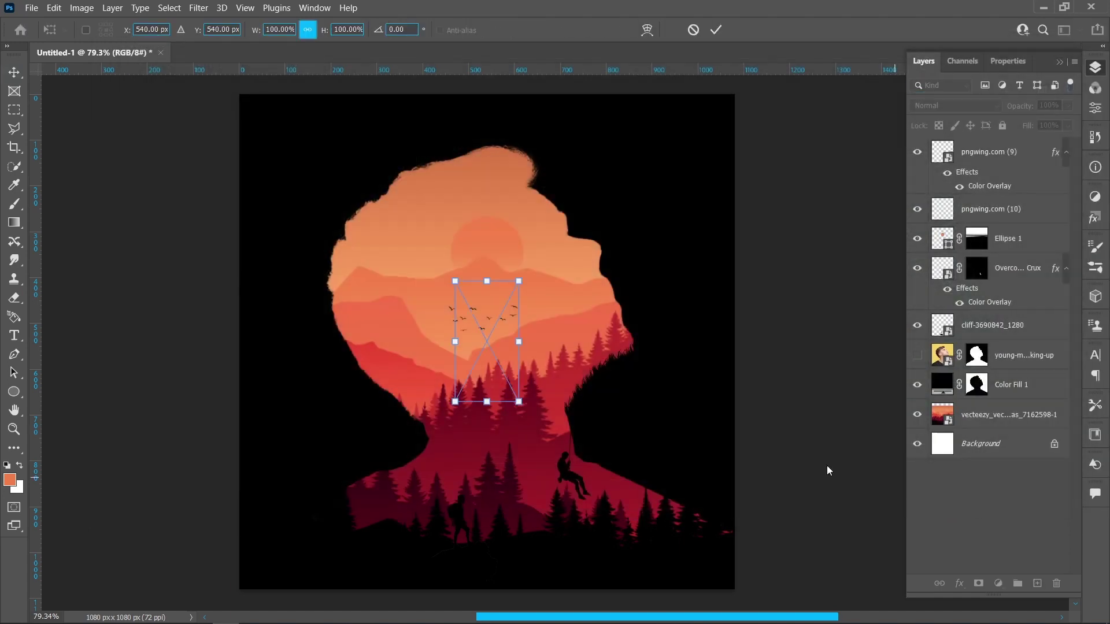
mouse_move(487, 281)
left_mouse_down()
mouse_move(487, 310)
mouse_move(487, 300)
left_mouse_up()
left_click_drag(489, 356, 521, 354)
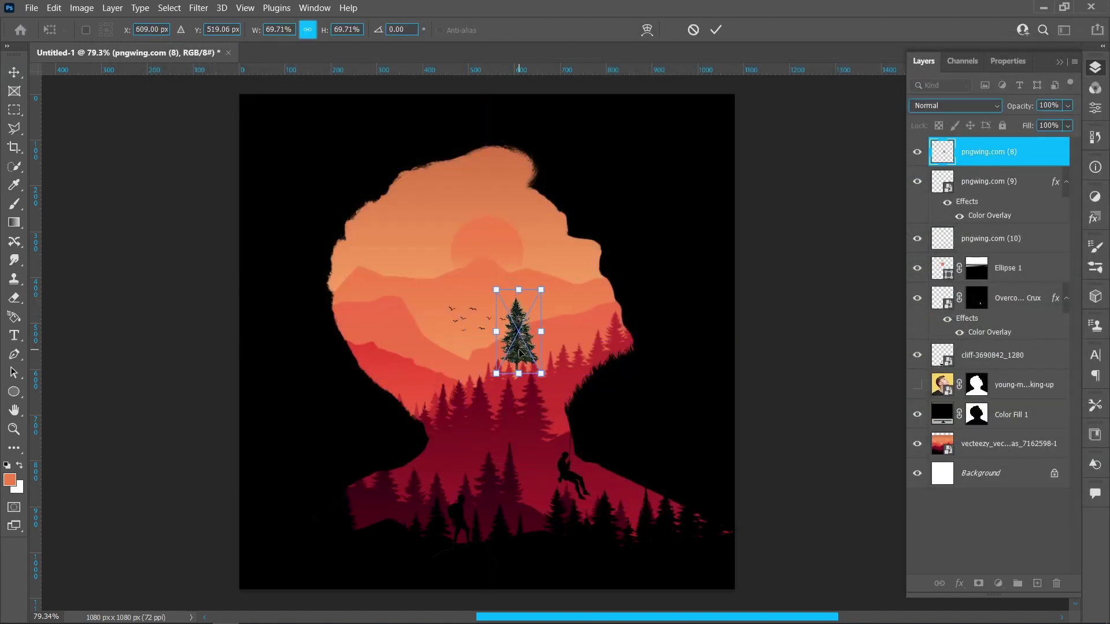
left_click(716, 30)
Step: Apply a black Color Overlay at 100% opacity to the tree layer
left_click(960, 583)
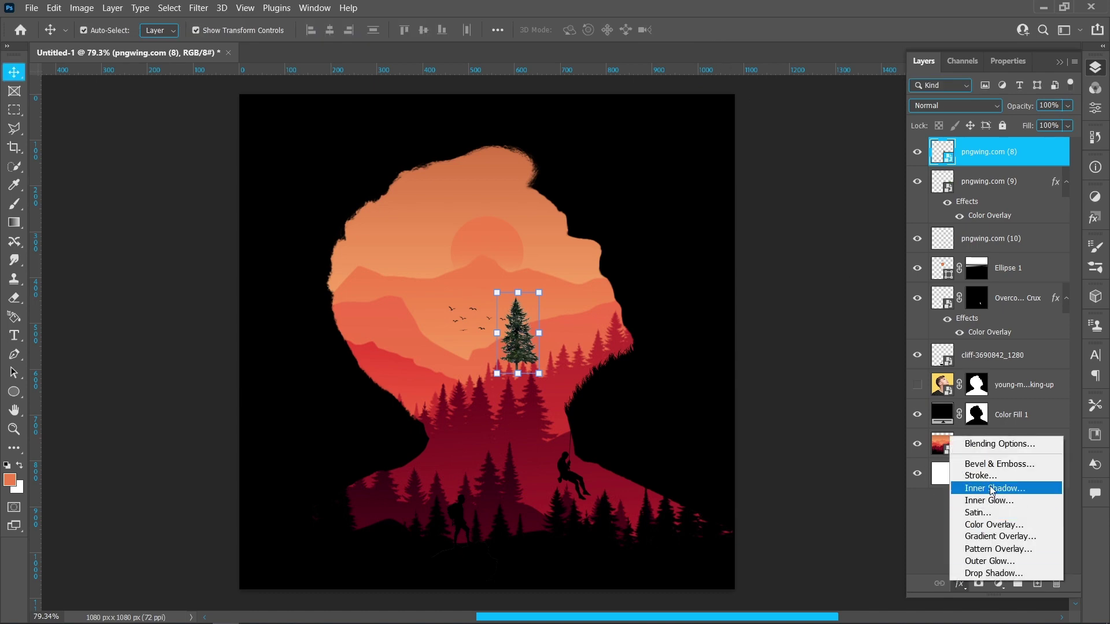
left_click(993, 525)
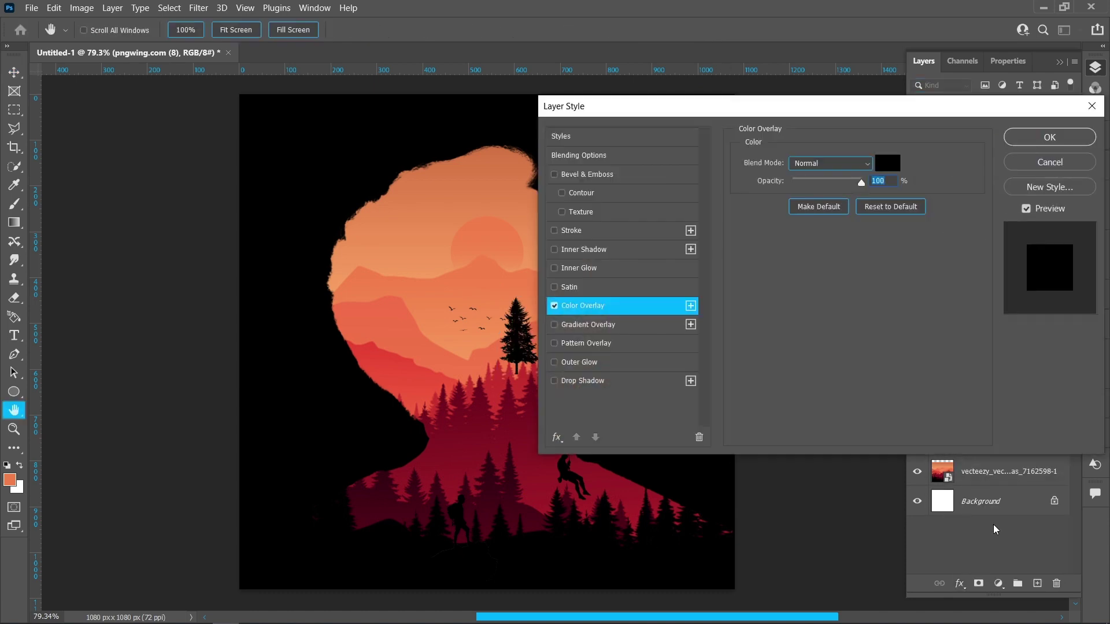
left_click(1022, 136)
Step: Move the black tree onto the jaw edge and add two smaller copies of it toward the chin
left_click_drag(516, 357, 605, 369)
key("ctrl+t")
left_click_drag(605, 306, 619, 365)
left_click(718, 32)
key("ctrl+t")
left_click(717, 32)
left_click(752, 373)
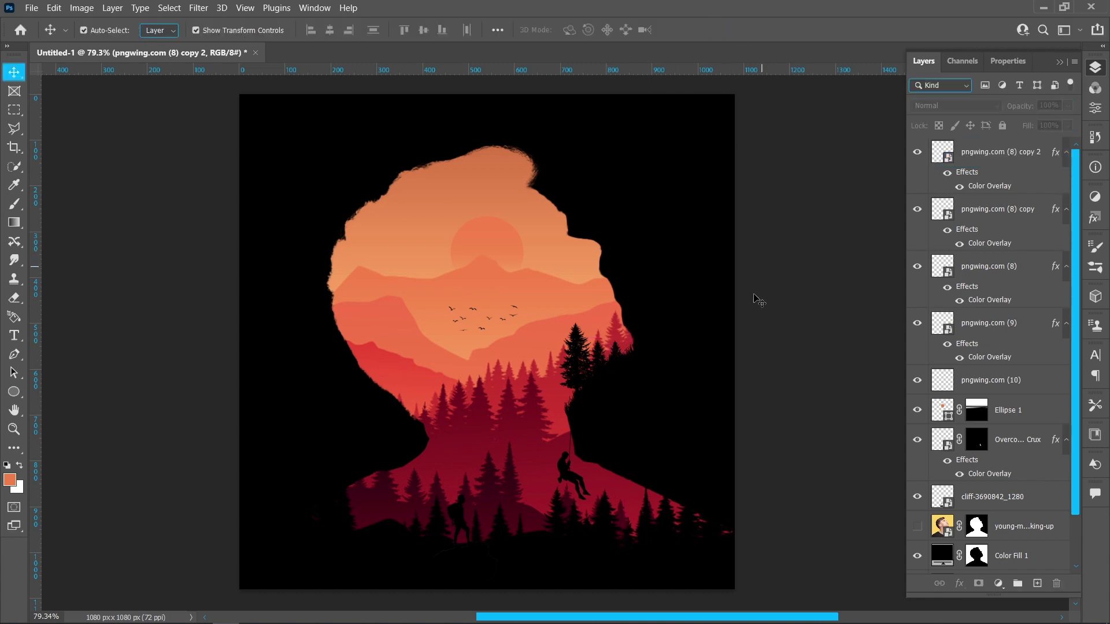
Step: Fine-tune the size and position of the two small tree copies near the chin
scroll(634, 371, "down", 2)
scroll(636, 370, "up", 12)
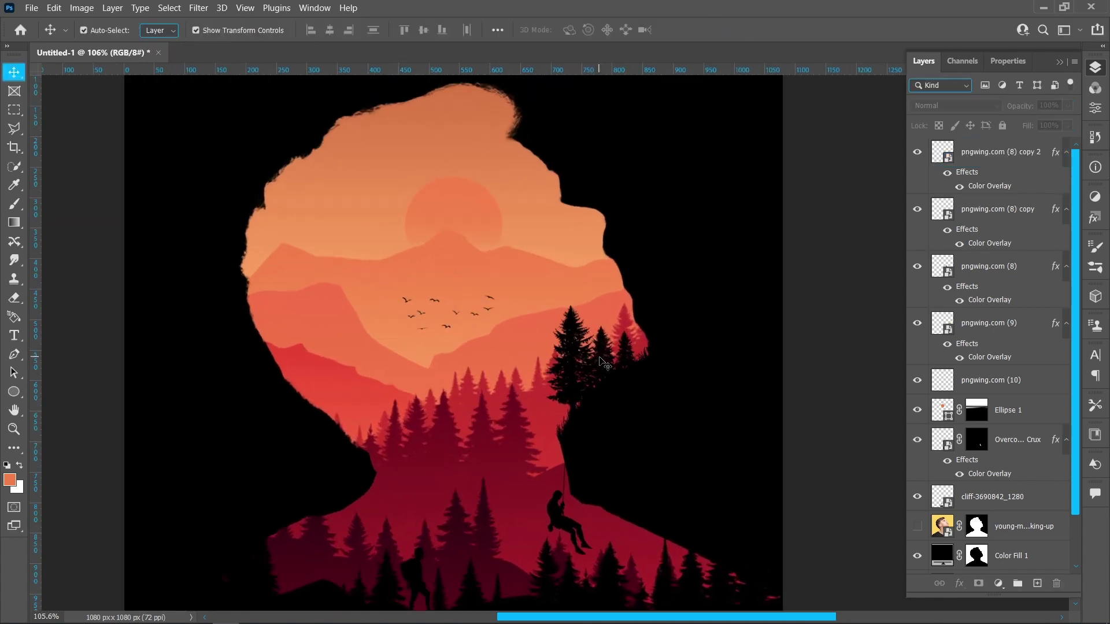
left_click(665, 364)
key("ctrl+t")
left_click_drag(665, 364, 636, 356)
left_click(620, 344)
key("ctrl+t")
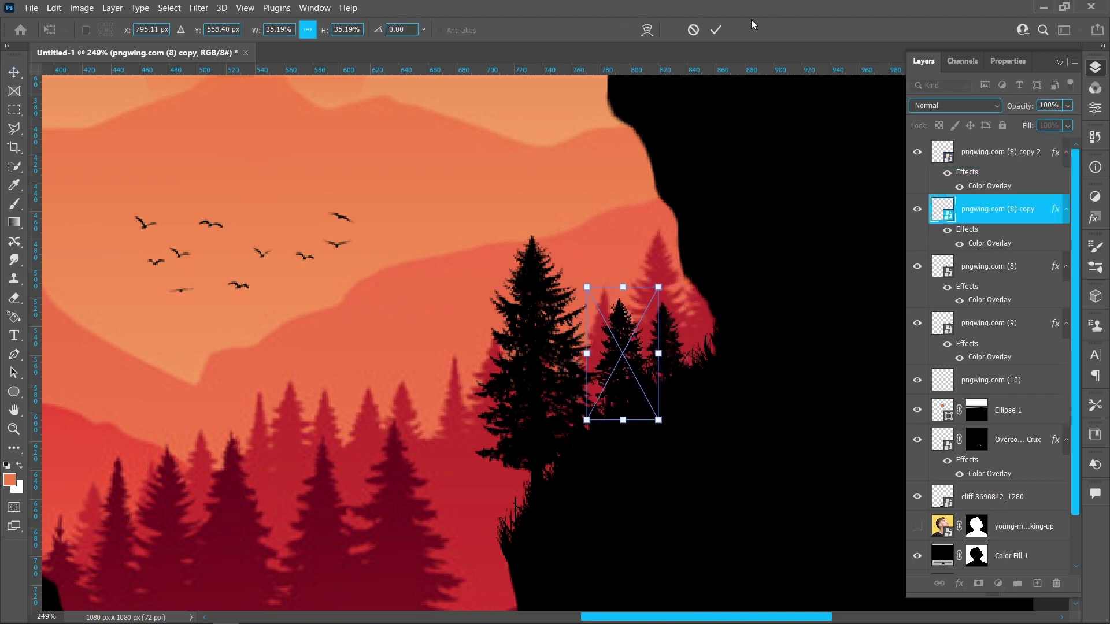
Step: Shrink the large black tree slightly so it stands on the jaw edge beside the smaller ones
left_click(533, 249)
key("ctrl+t")
left_click_drag(535, 226, 537, 269)
scroll(538, 269, "down", 9)
key("Return")
scroll(658, 296, "down", 2)
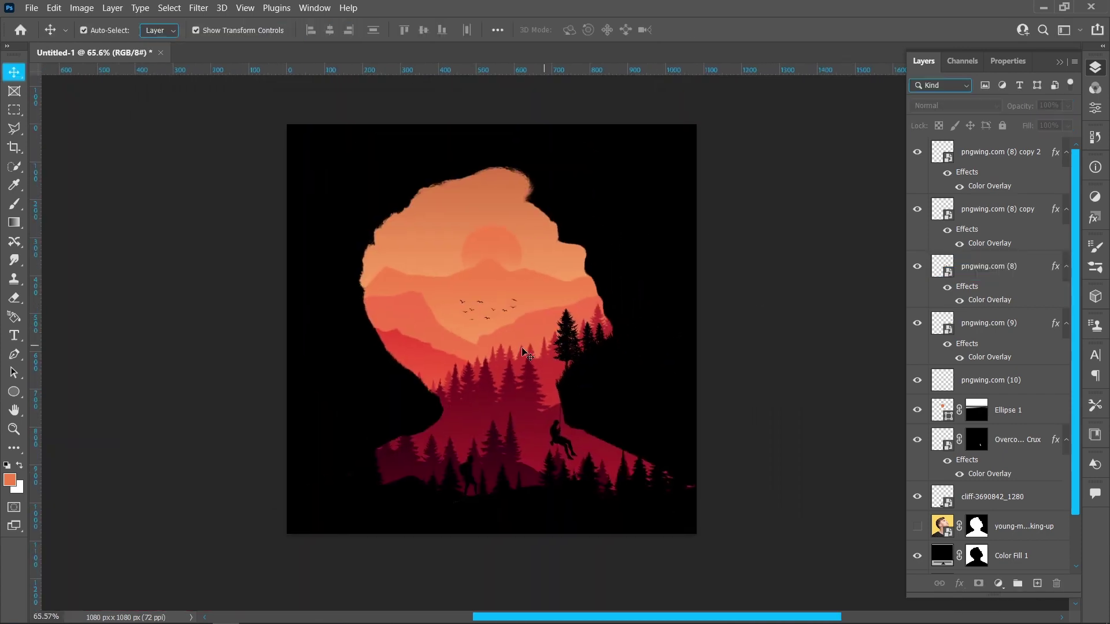
left_click_drag(527, 356, 535, 363)
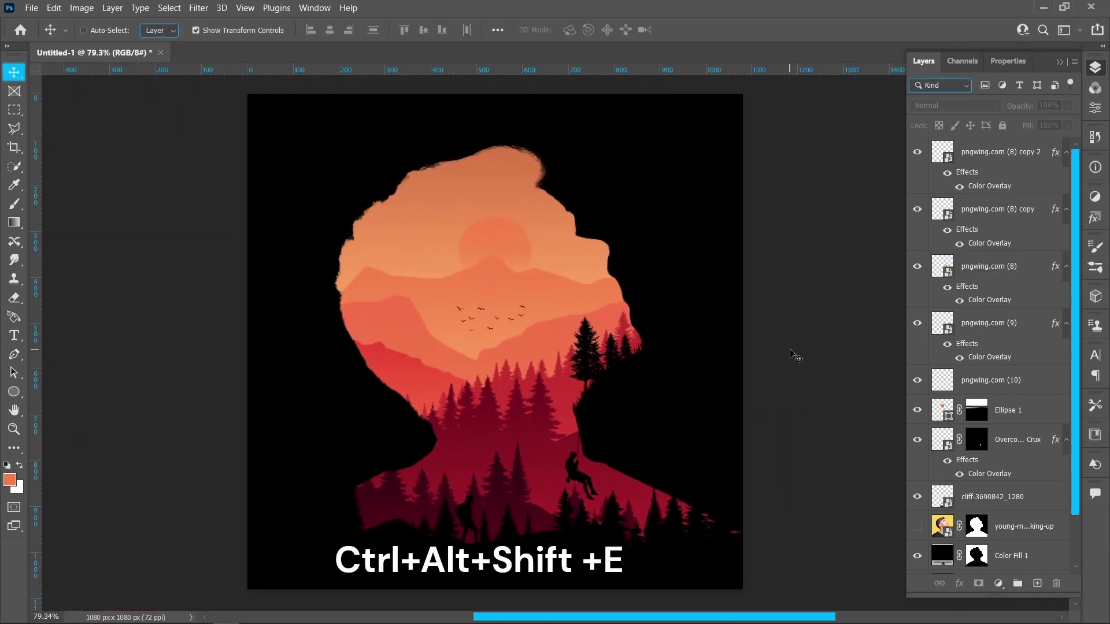
Step: Stamp all visible layers into a new top layer and open the Camera Raw Filter on it
key("ctrl+alt+shift+e")
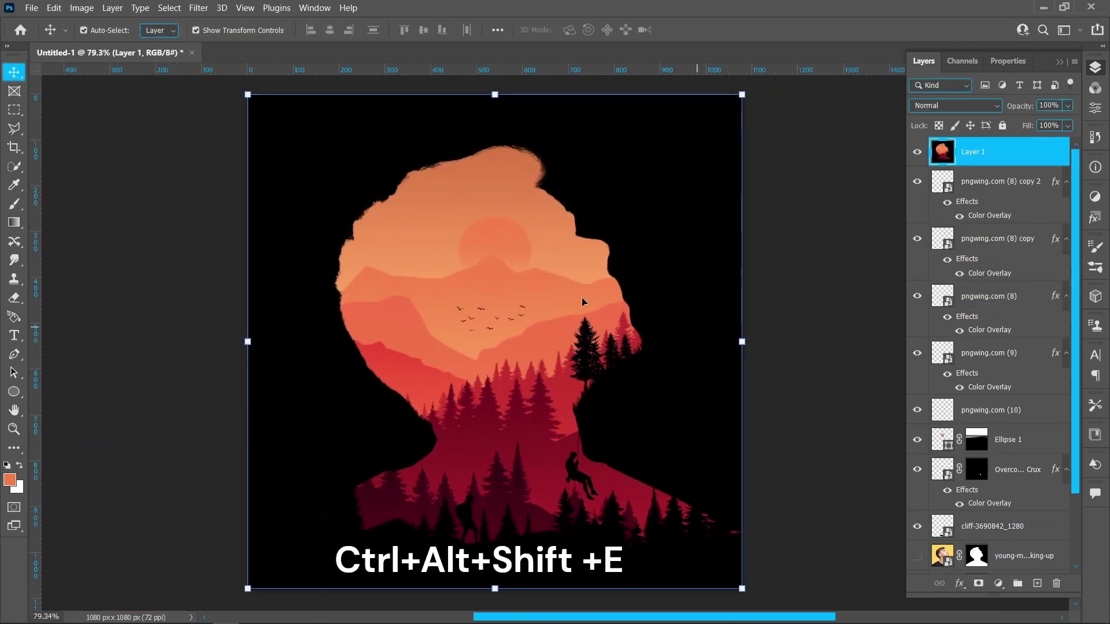
left_click(199, 8)
left_click(211, 109)
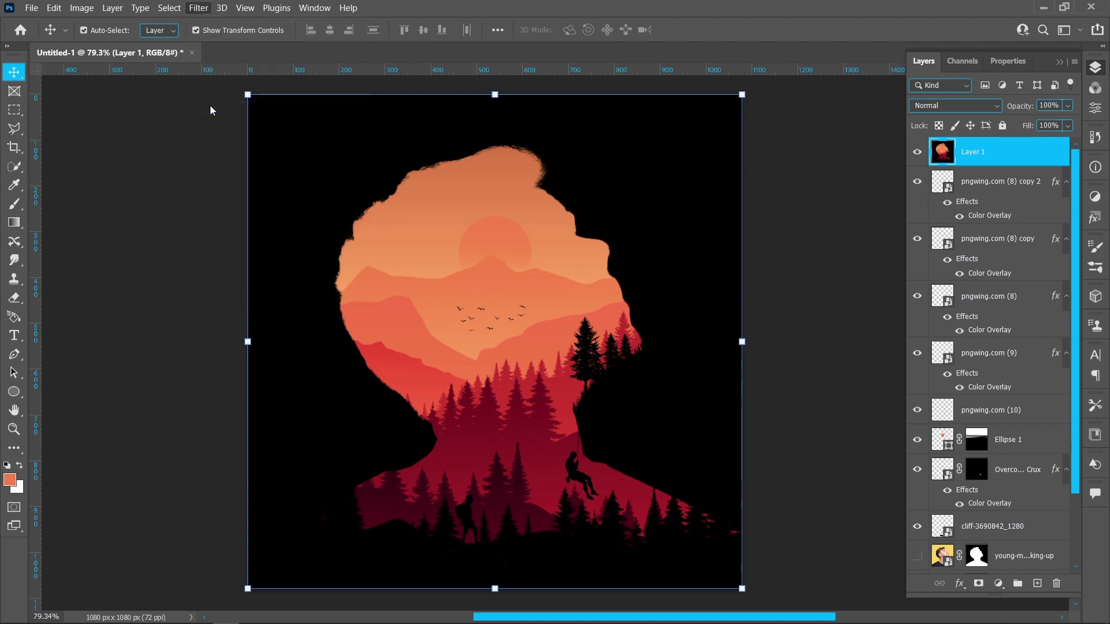
Step: Grade the merged layer with Temperature +31, Tint -13, Exposure -0.45, Contrast +28, Highlights -24, Shadows -10 and Vibrance +9
left_click_drag(897, 269, 919, 271)
left_click_drag(895, 327, 890, 399)
scroll(895, 421, "down", 3)
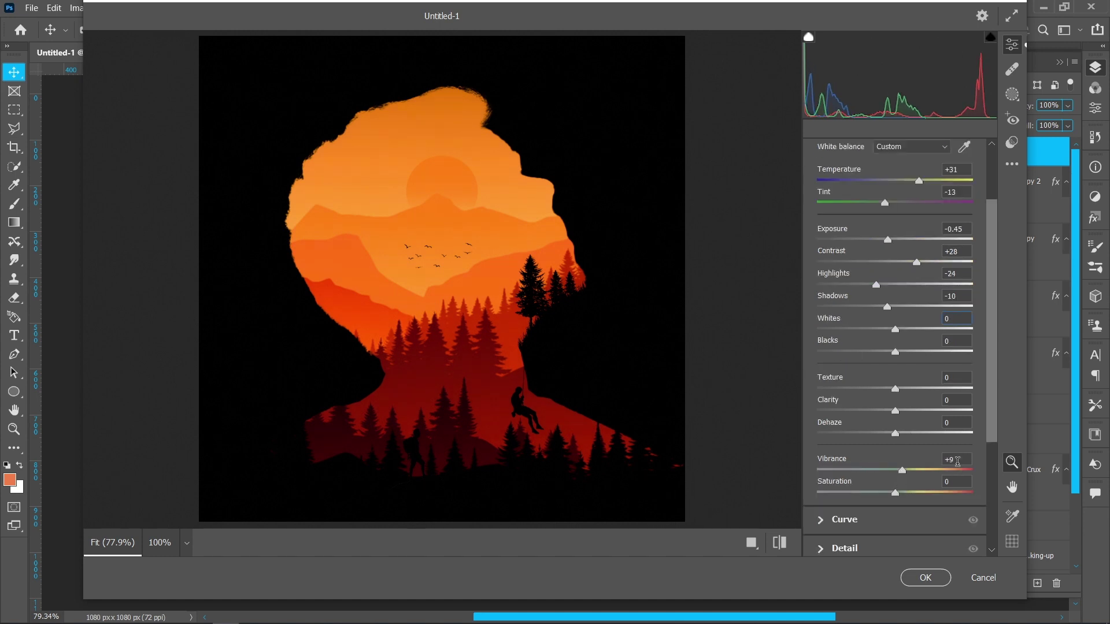
left_click(926, 578)
left_click(838, 305)
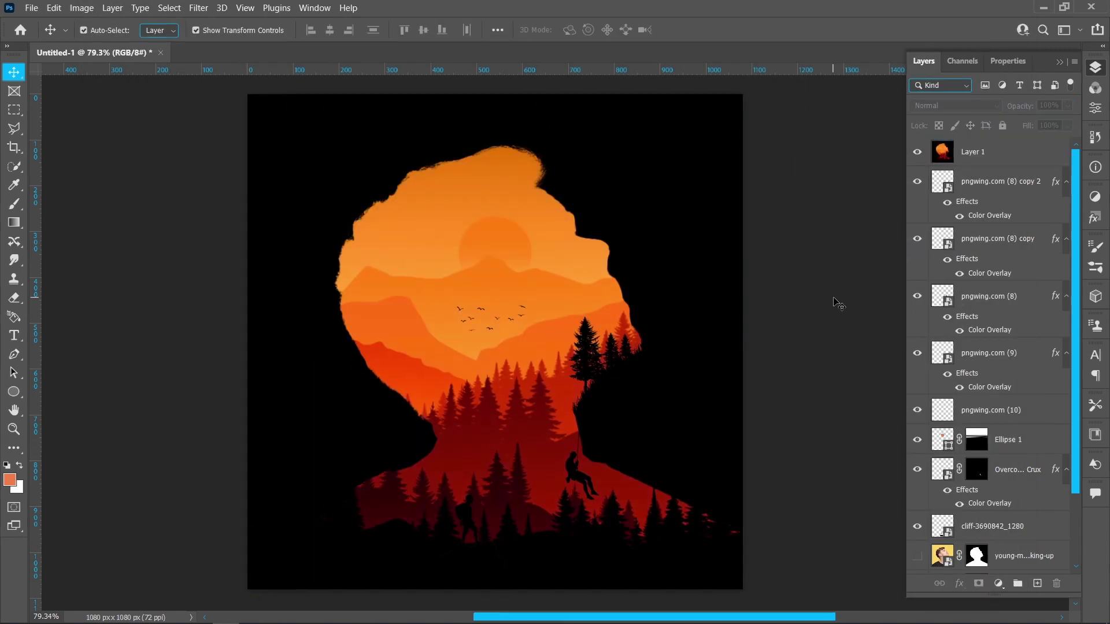